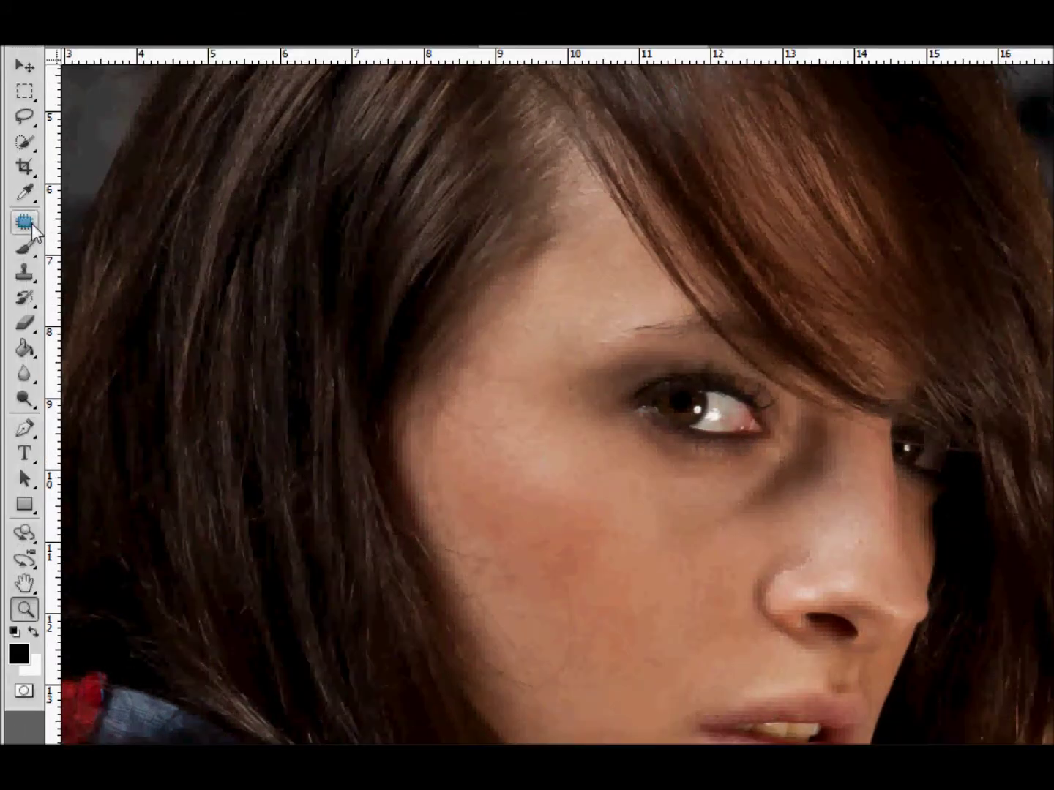
# - Patch the dark shadow between the inner eye corner and the nose bridge with clean skin from the cheek
pyautogui.click(27, 229)
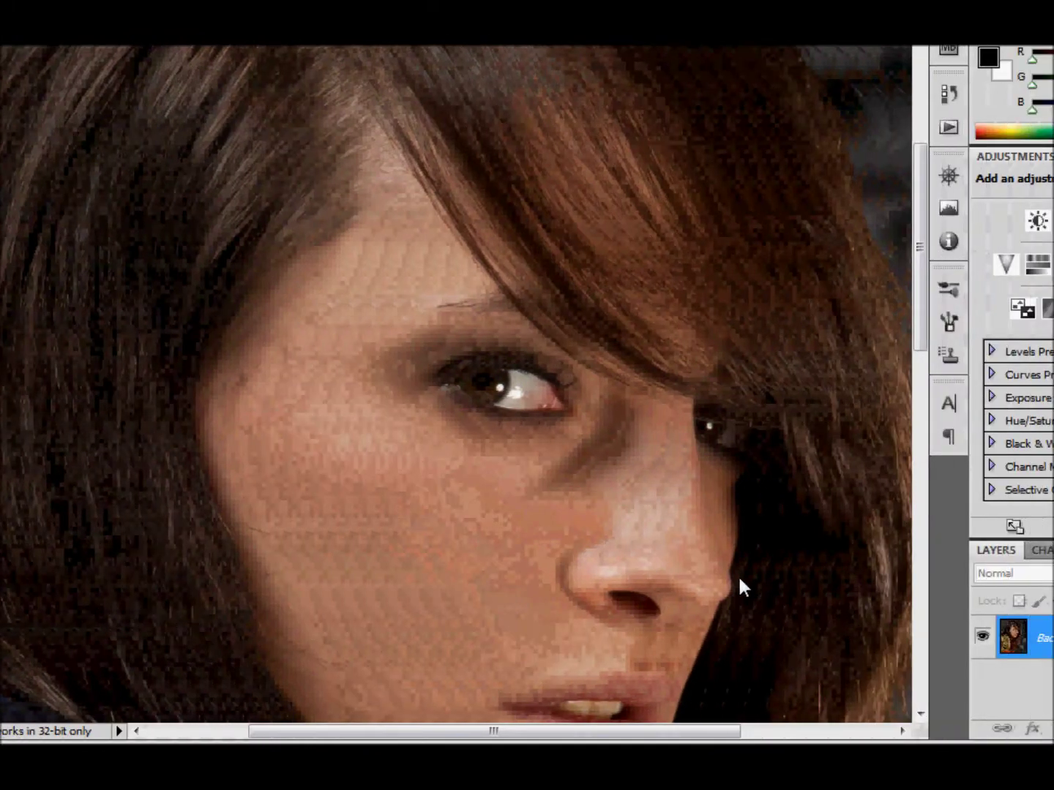
pyautogui.moveTo(753, 433); pyautogui.dragTo(761, 529)
pyautogui.moveTo(655, 505); pyautogui.dragTo(602, 585)
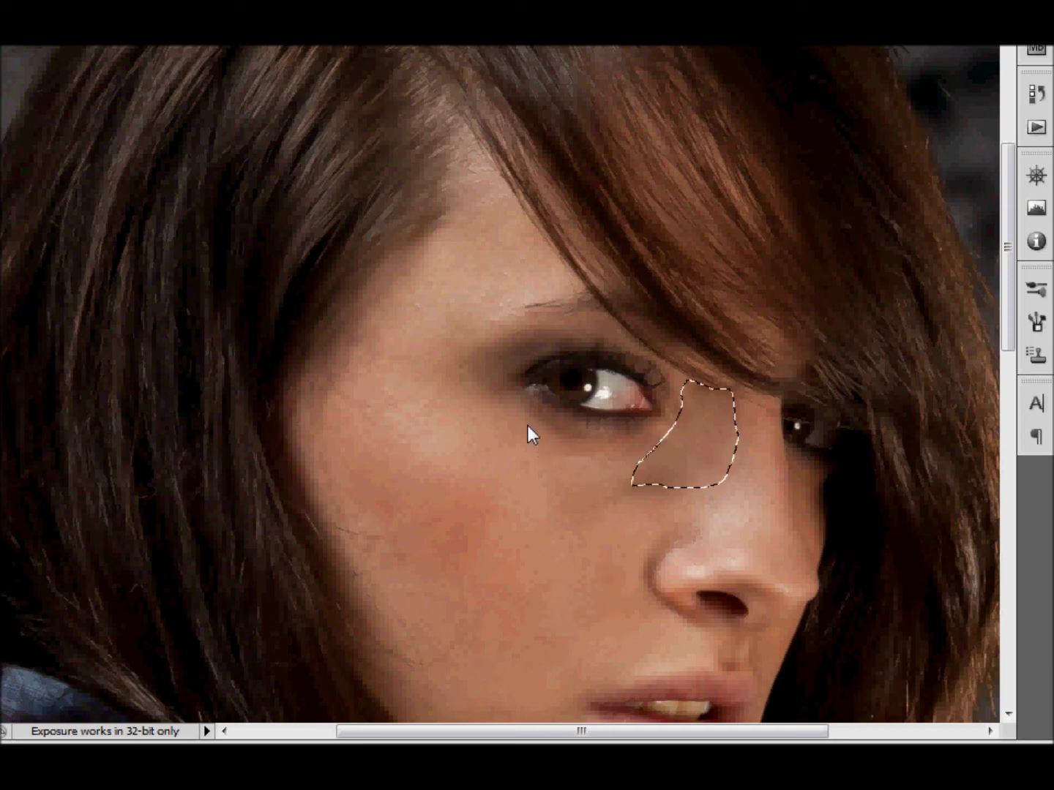
pyautogui.hotkey('ctrl', 'd')
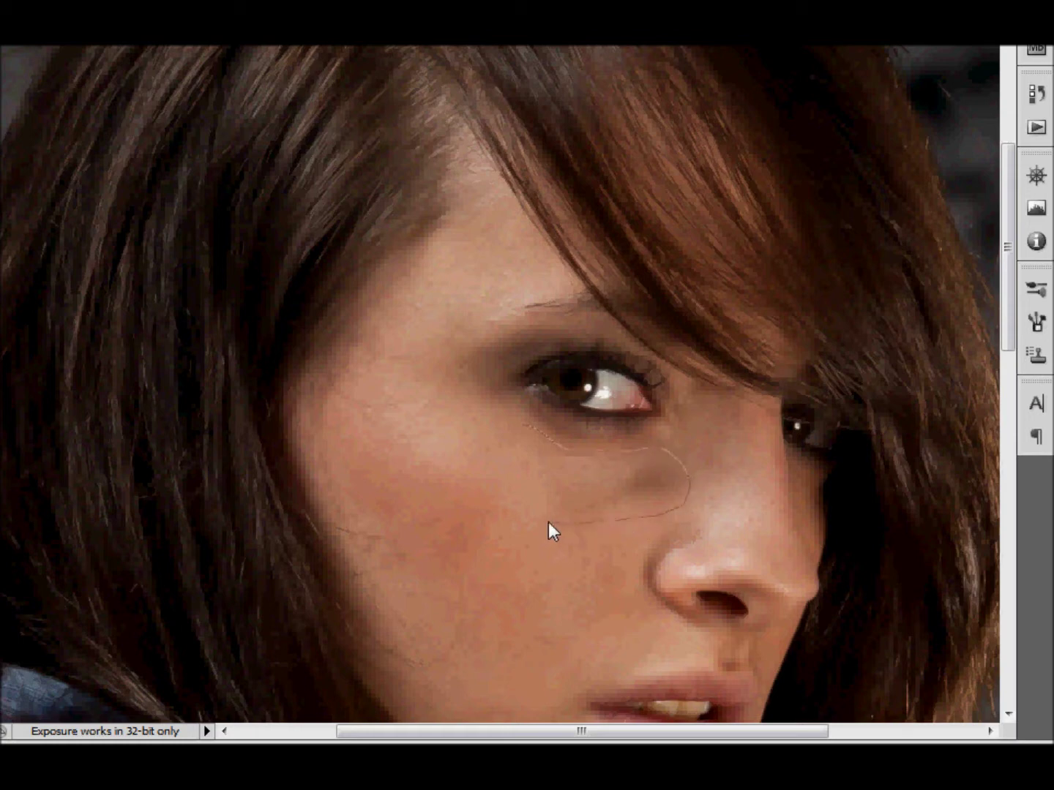
# - Patch the shadowed area under the eye with smoother skin from the cheek below it
pyautogui.moveTo(514, 431); pyautogui.dragTo(525, 439)
pyautogui.moveTo(590, 499)
pyautogui.mouseDown()
pyautogui.moveTo(578, 552)
pyautogui.moveTo(535, 586)
pyautogui.mouseUp()
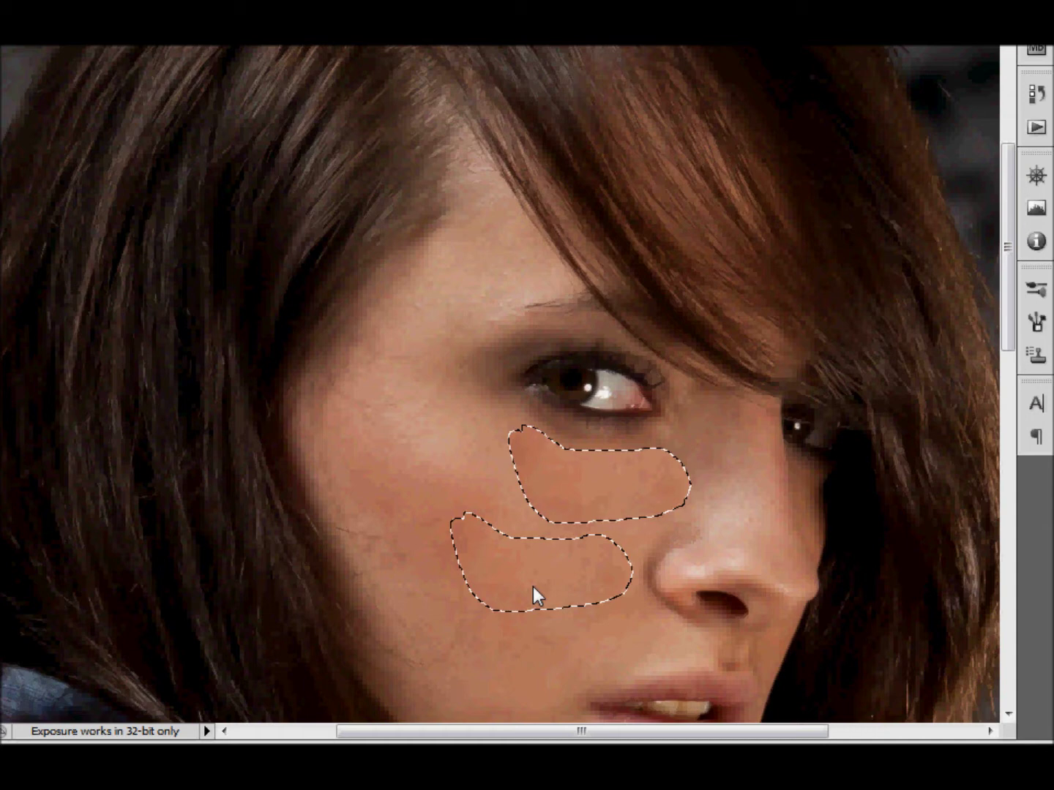
pyautogui.moveTo(533, 587); pyautogui.dragTo(533, 587)
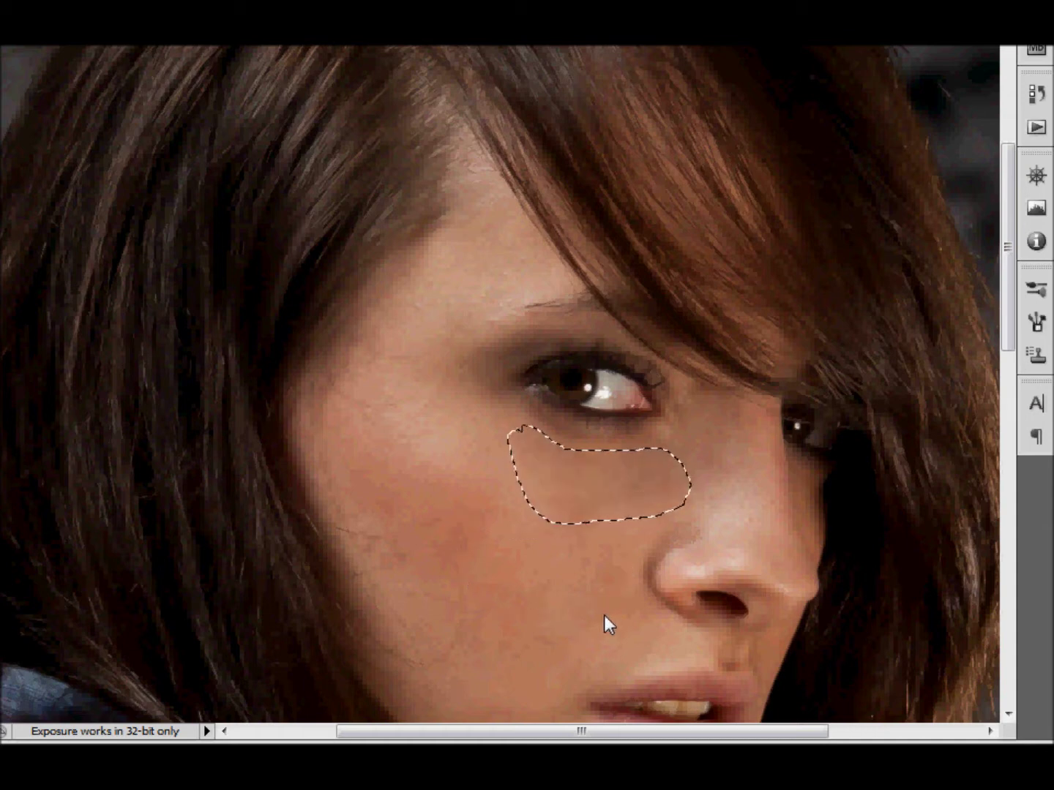
pyautogui.hotkey('ctrl', 'd')
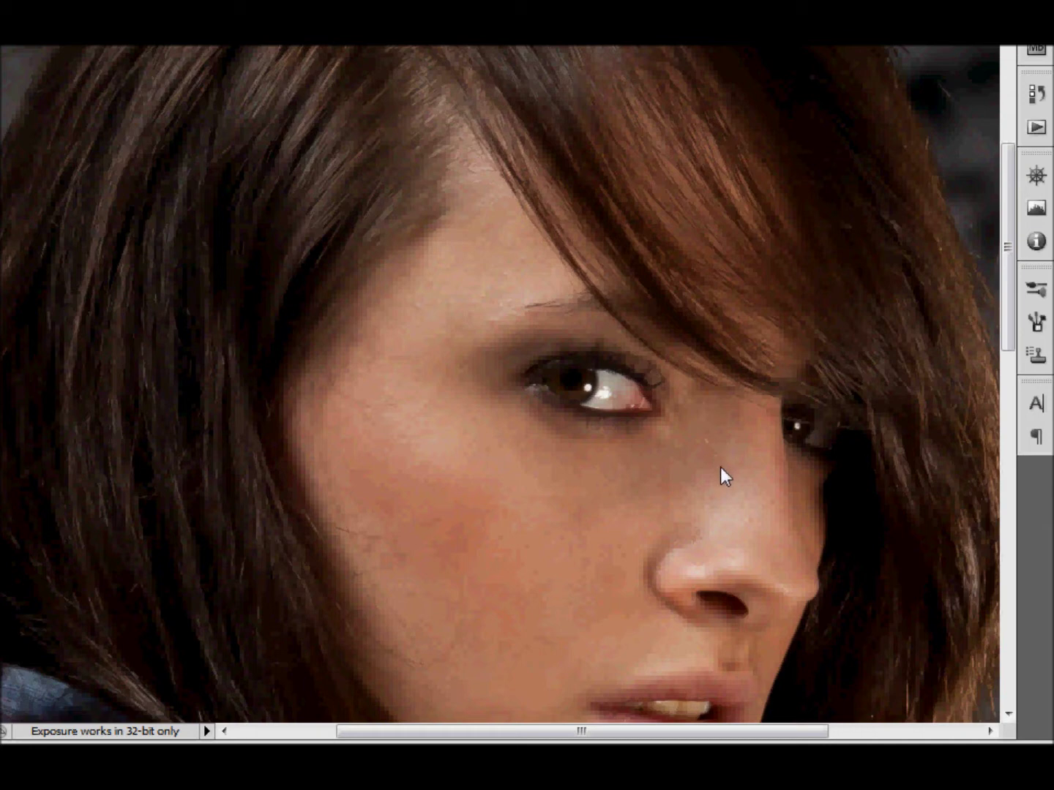
# - Try to patch a narrow area on the upper nose with skin from lower down the nose
pyautogui.moveTo(734, 402); pyautogui.dragTo(705, 414)
pyautogui.moveTo(725, 478); pyautogui.dragTo(722, 481)
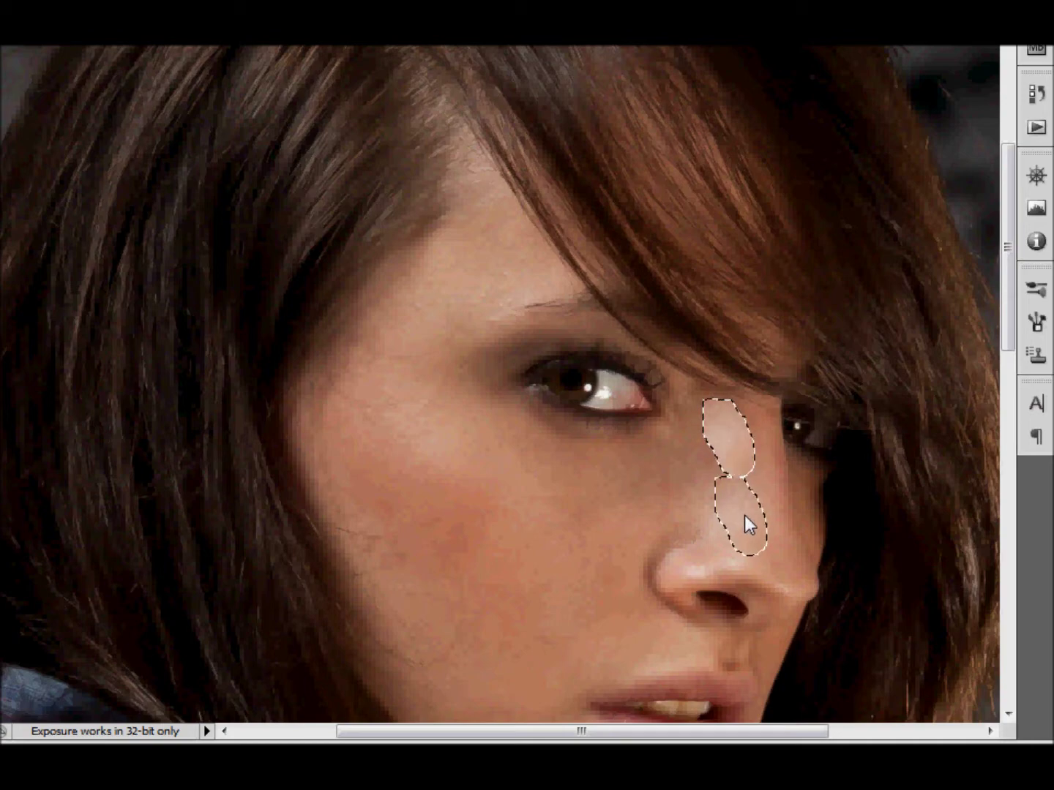
pyautogui.hotkey('ctrl', 'z')
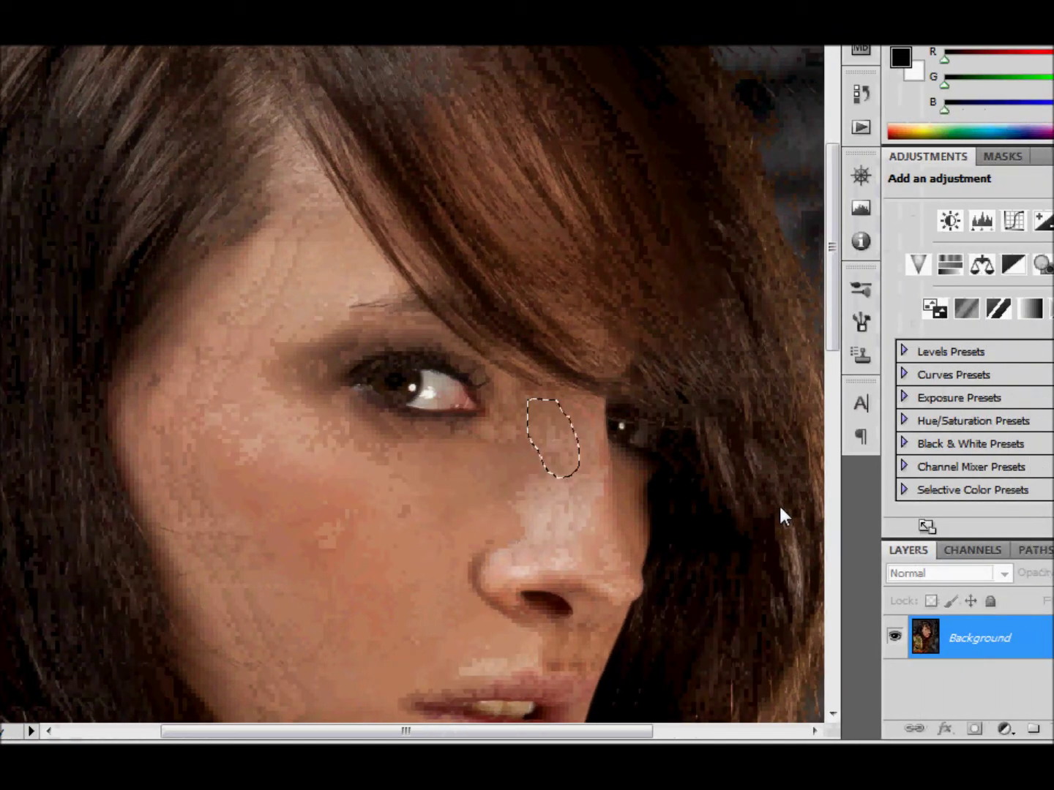
pyautogui.hotkey('ctrl', 'd')
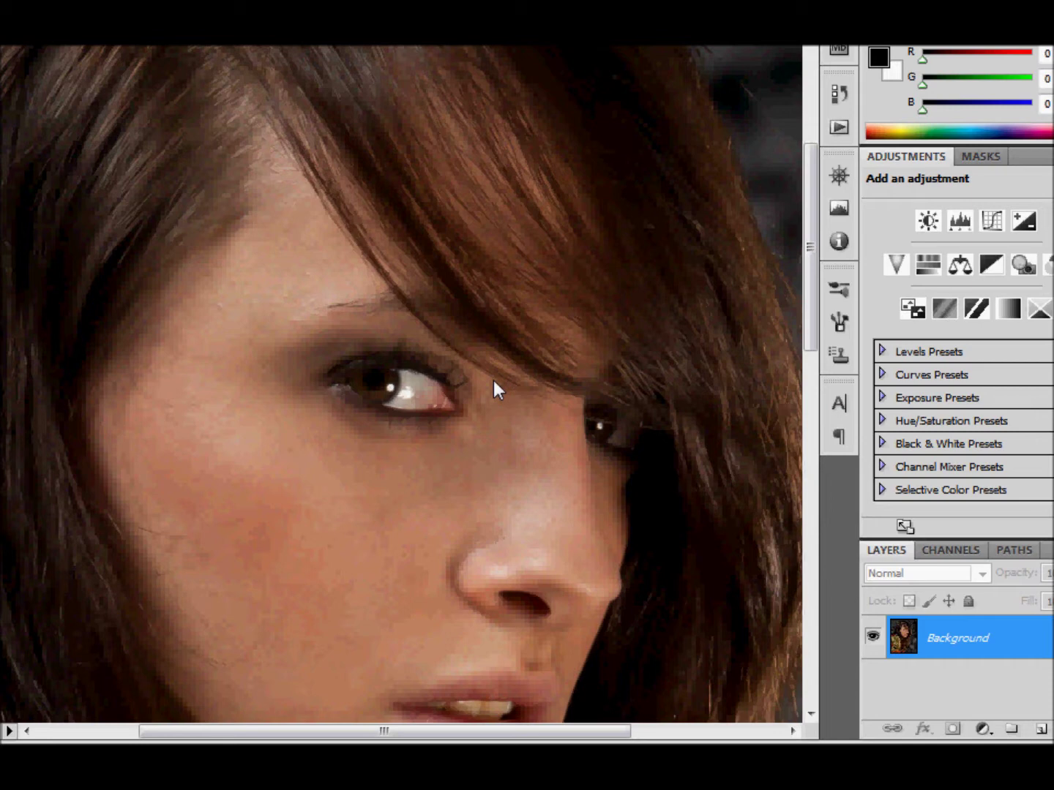
pyautogui.hotkey('ctrl', 'z')
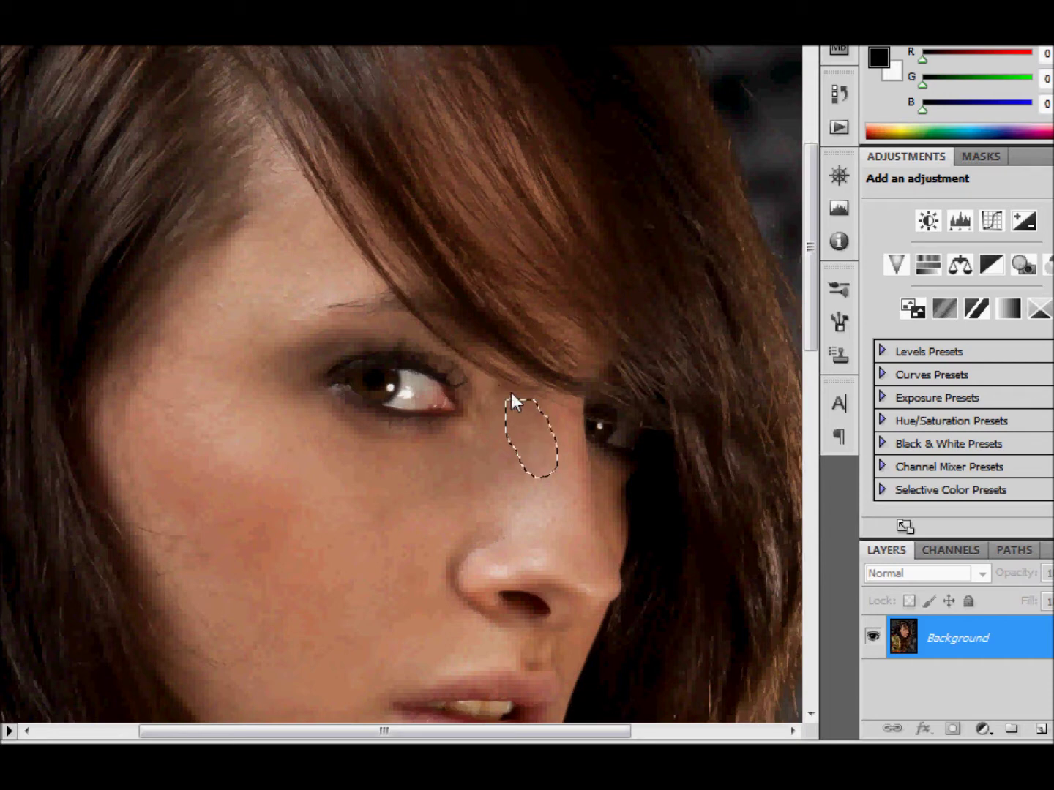
pyautogui.hotkey('ctrl', 'd')
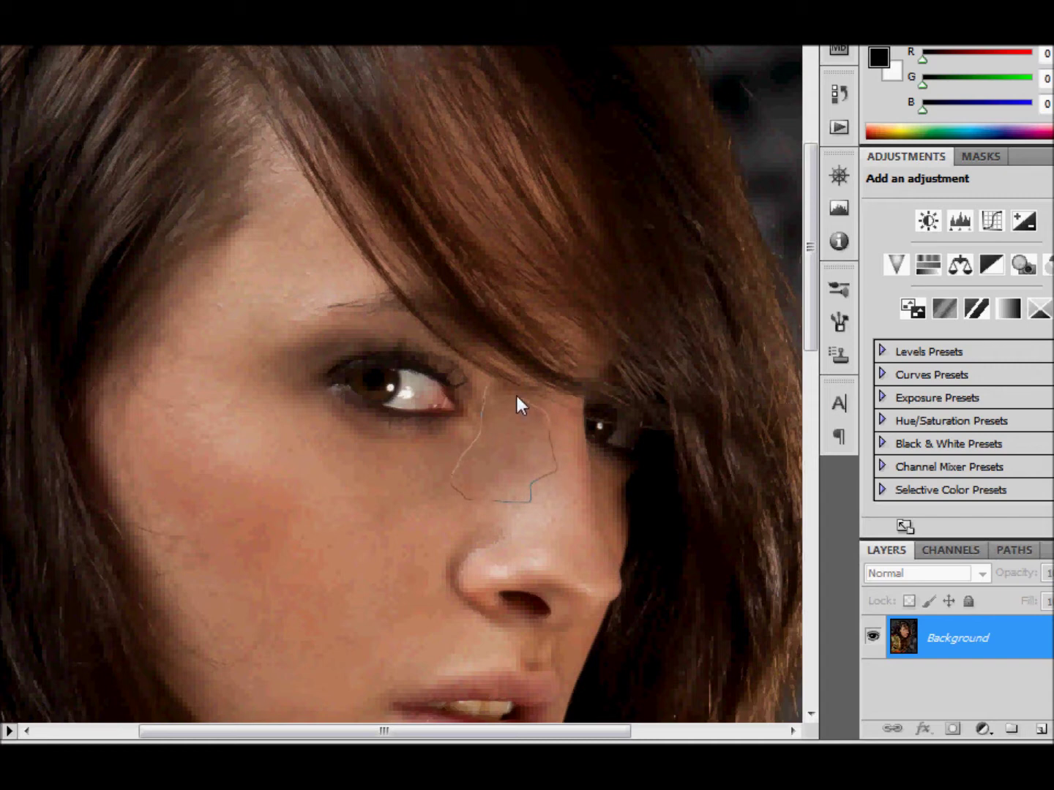
# - Patch the wider area from the nose bridge down to the side of the nose with skin from the cheek
pyautogui.moveTo(493, 390); pyautogui.dragTo(493, 391)
pyautogui.moveTo(515, 448)
pyautogui.mouseDown()
pyautogui.moveTo(465, 475)
pyautogui.moveTo(366, 492)
pyautogui.moveTo(419, 505)
pyautogui.mouseUp()
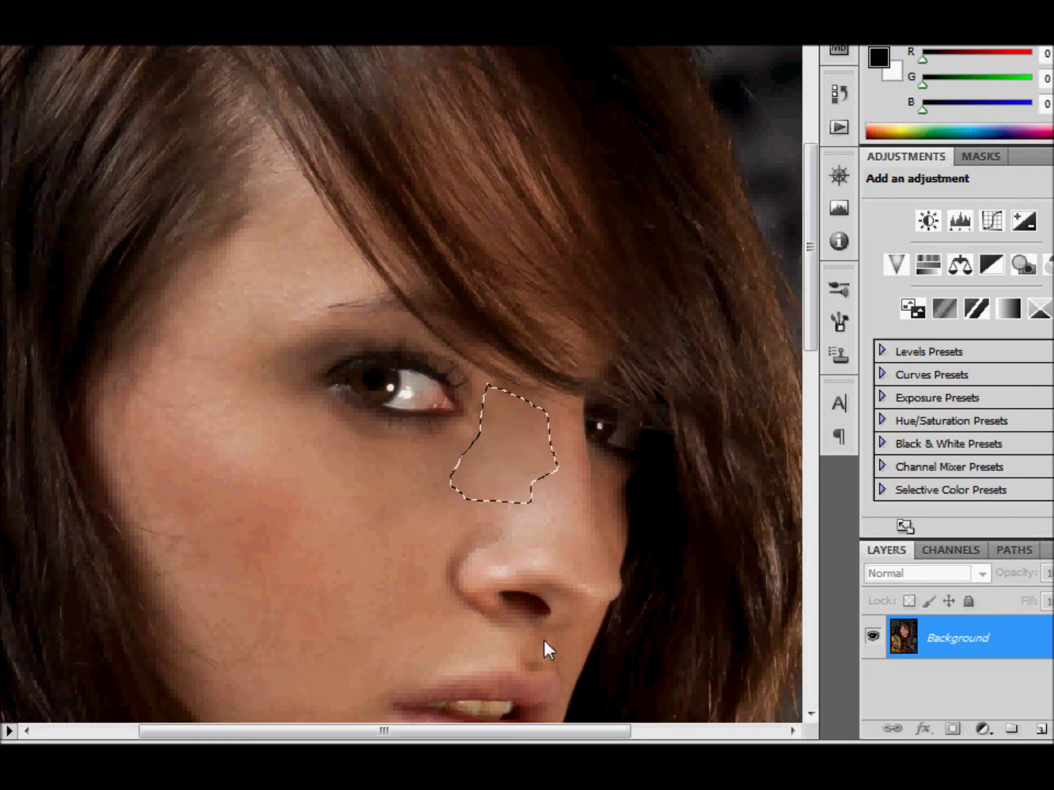
pyautogui.hotkey('ctrl', 'd')
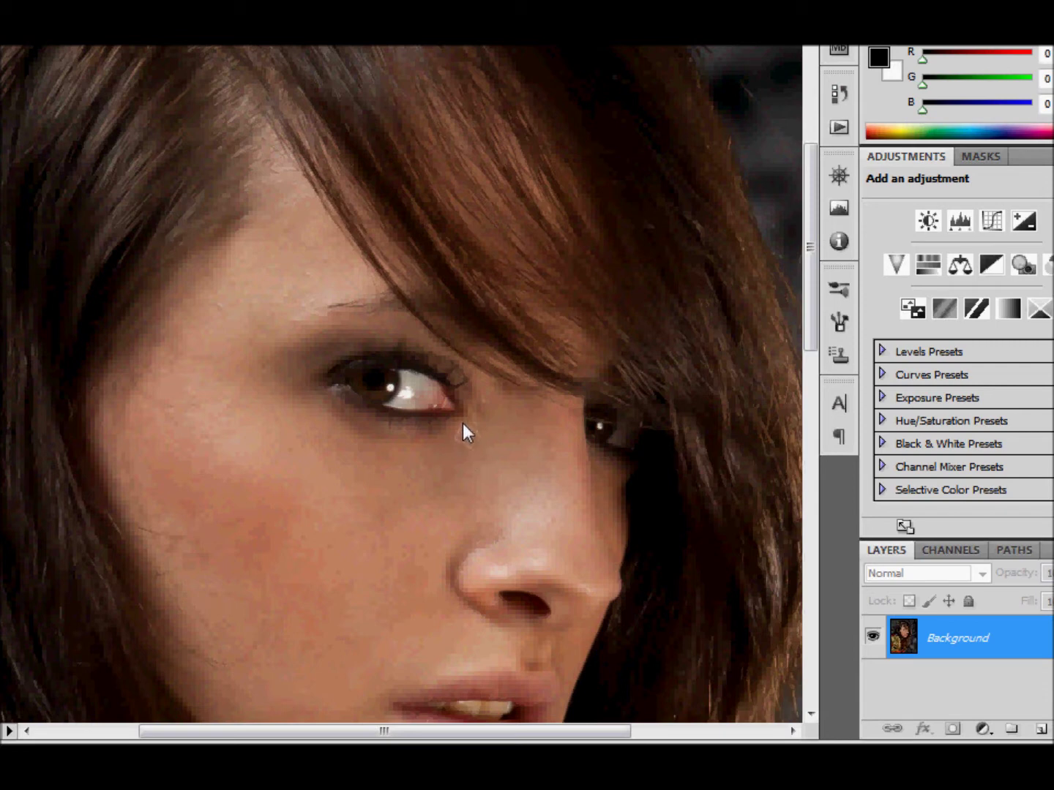
# - Patch the small remaining shadow just below the inner corner of the eye
pyautogui.moveTo(455, 455); pyautogui.dragTo(453, 456)
pyautogui.hotkey('ctrl', 'd')
pyautogui.hotkey('ctrl', 'z')
pyautogui.hotkey('ctrl', 'd')
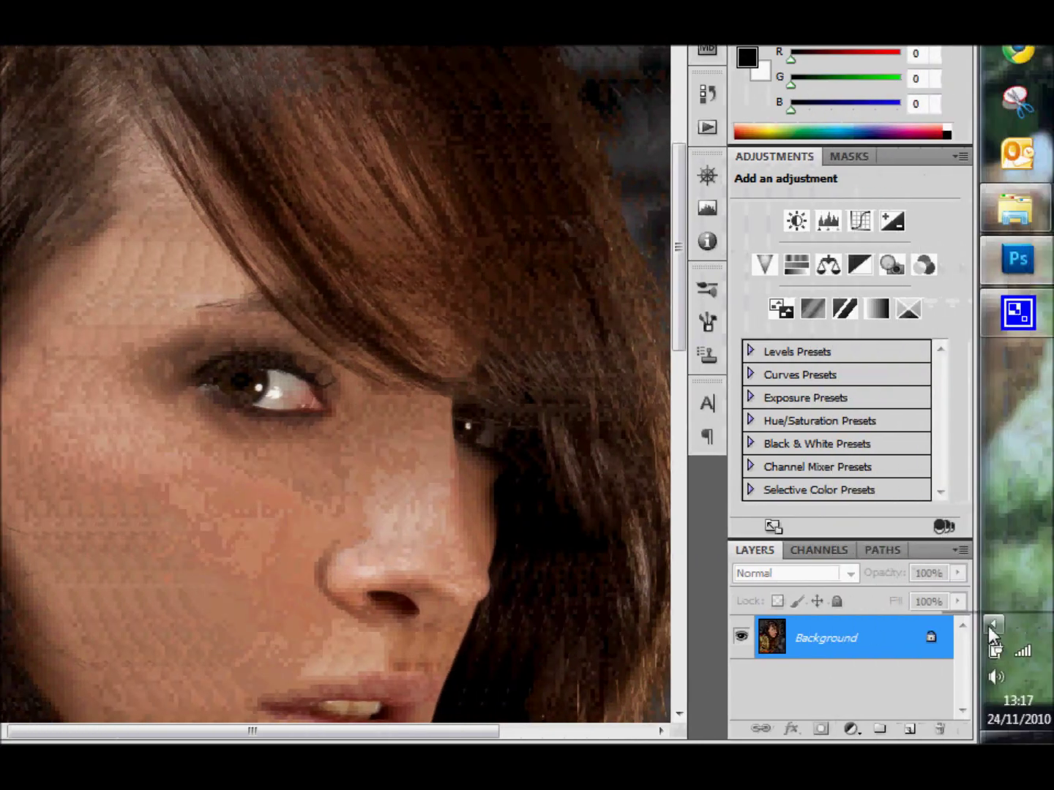
pyautogui.click(992, 624)
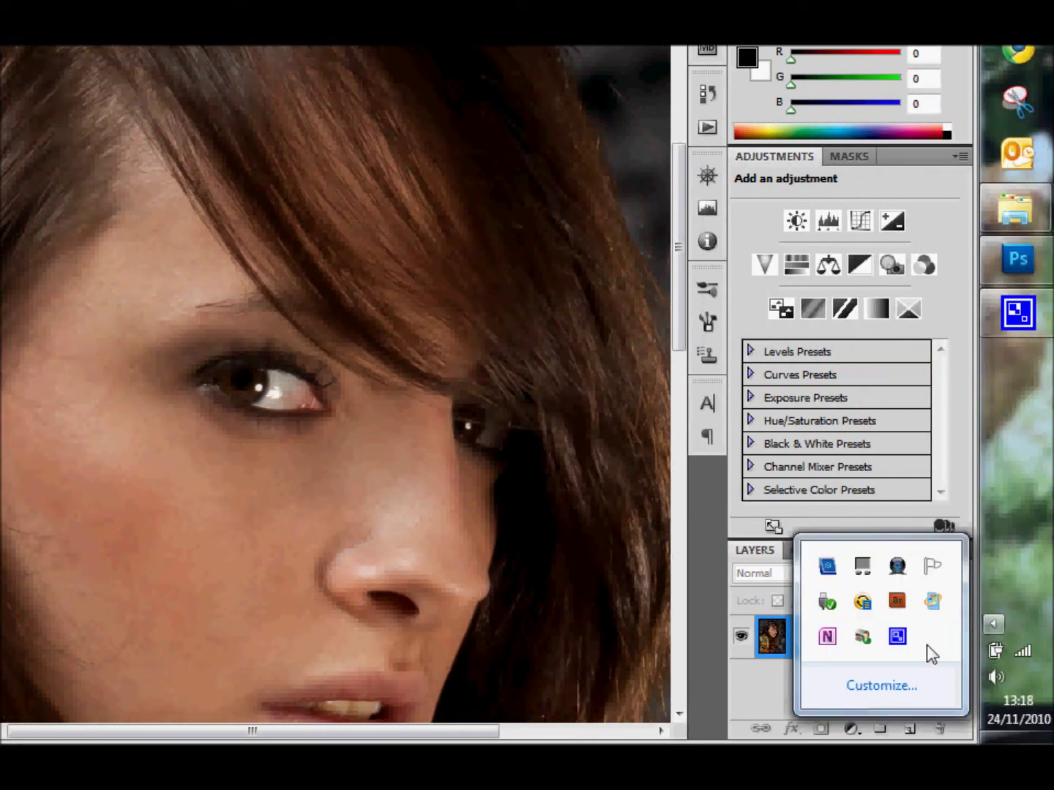
pyautogui.rightClick(897, 636)
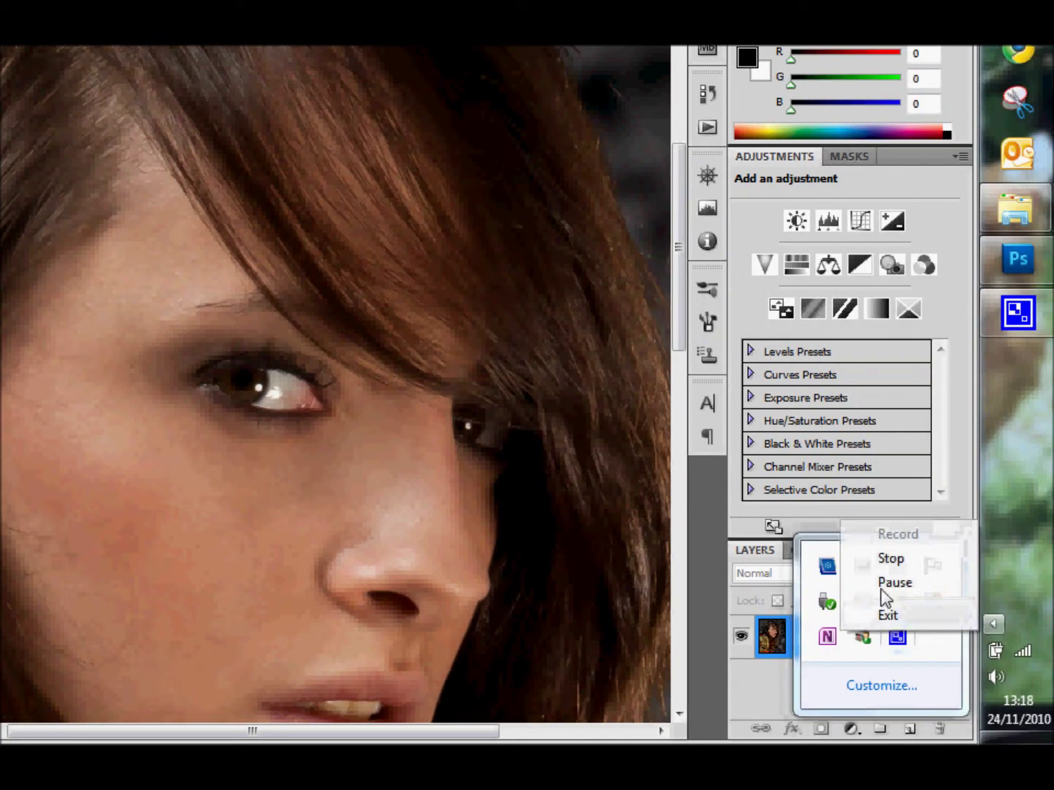
pyautogui.click(879, 580)
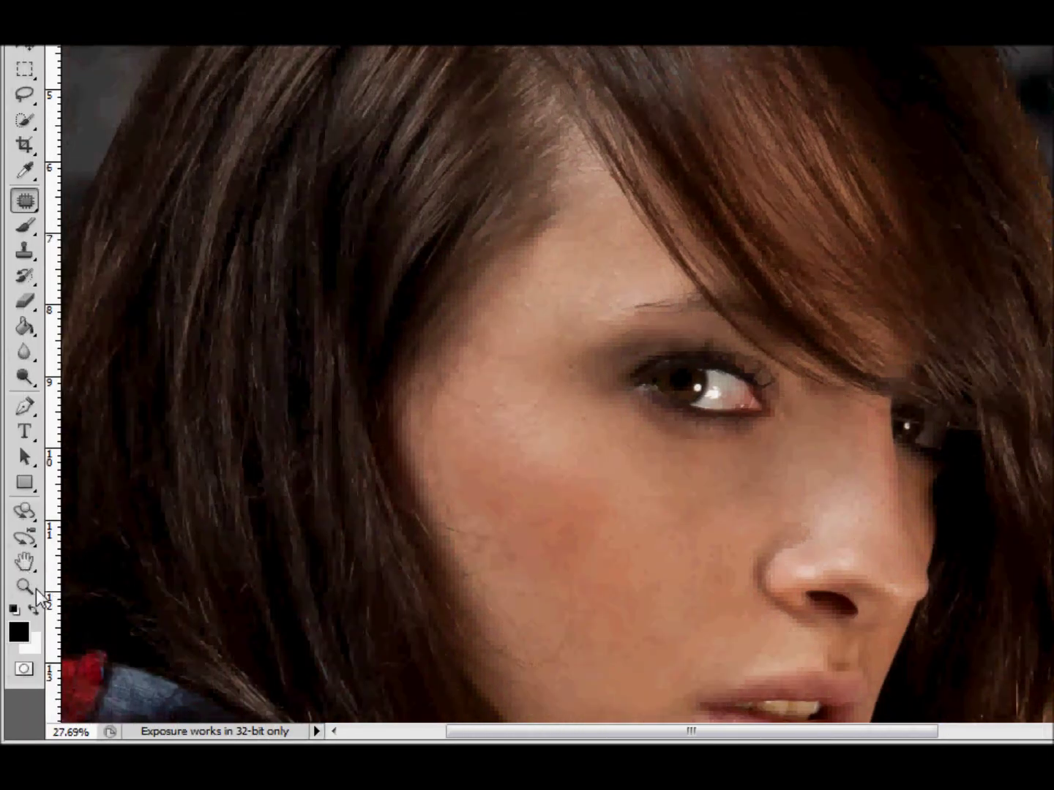
# - Open the Imagenomic Portraiture filter for the retouched portrait
pyautogui.rightClick(524, 434)
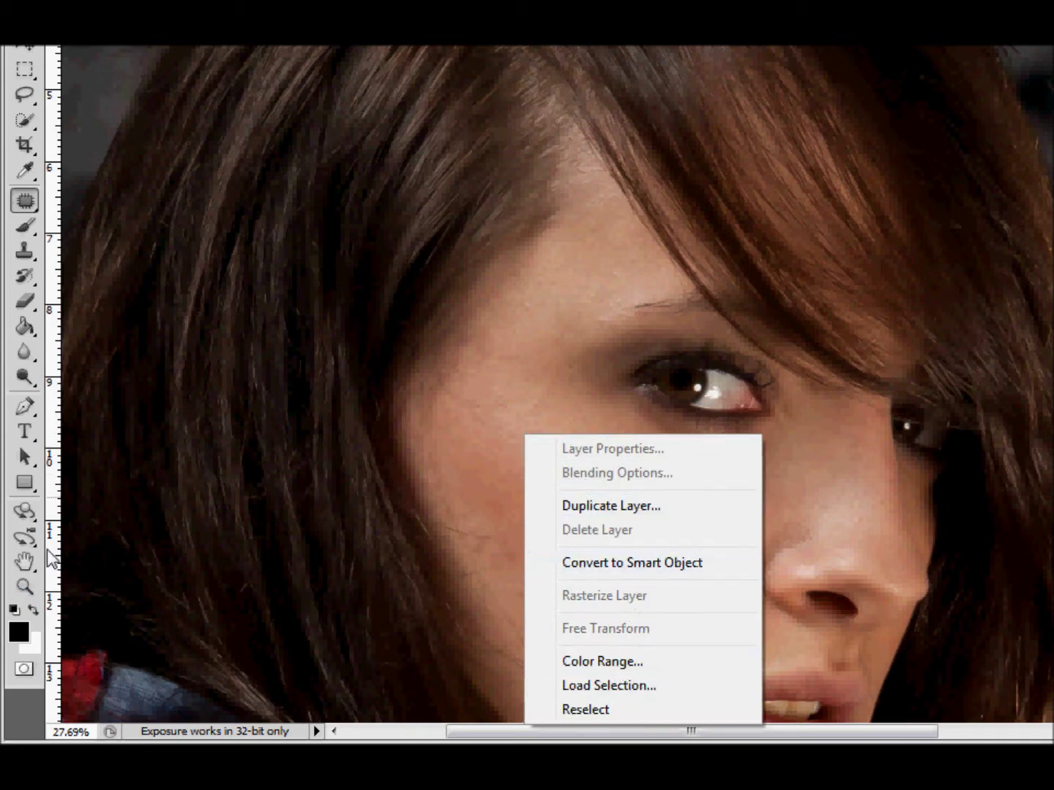
pyautogui.click(14, 593)
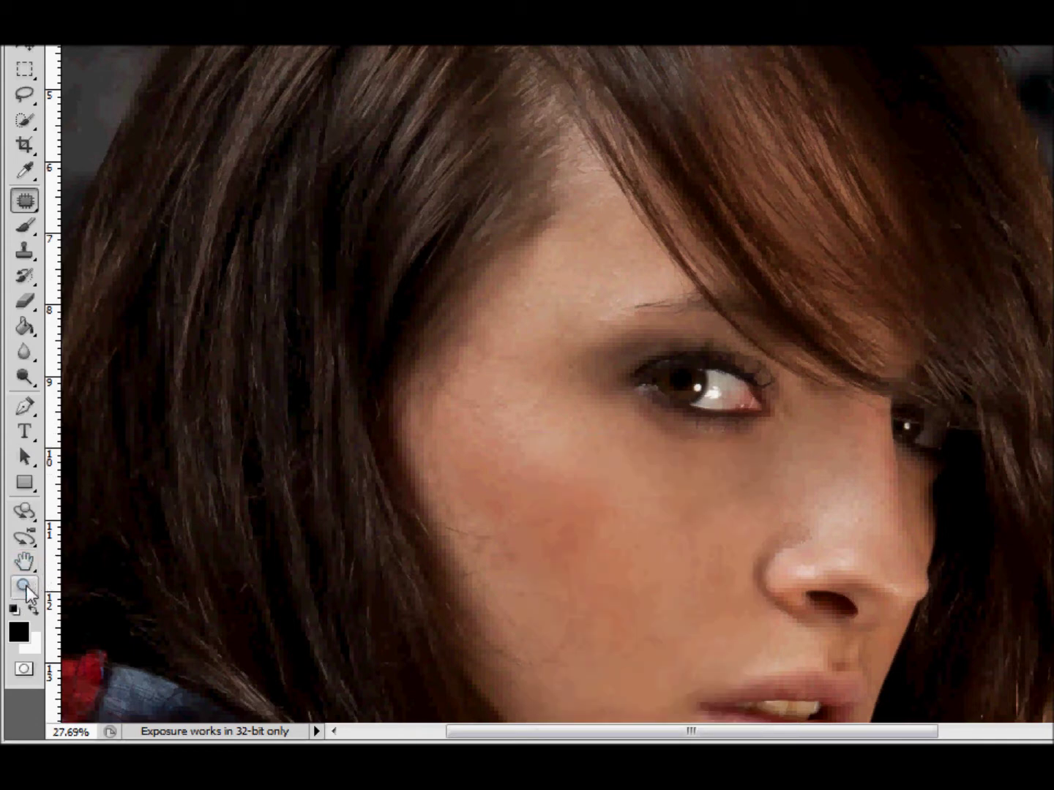
pyautogui.click(25, 587)
pyautogui.rightClick(615, 400)
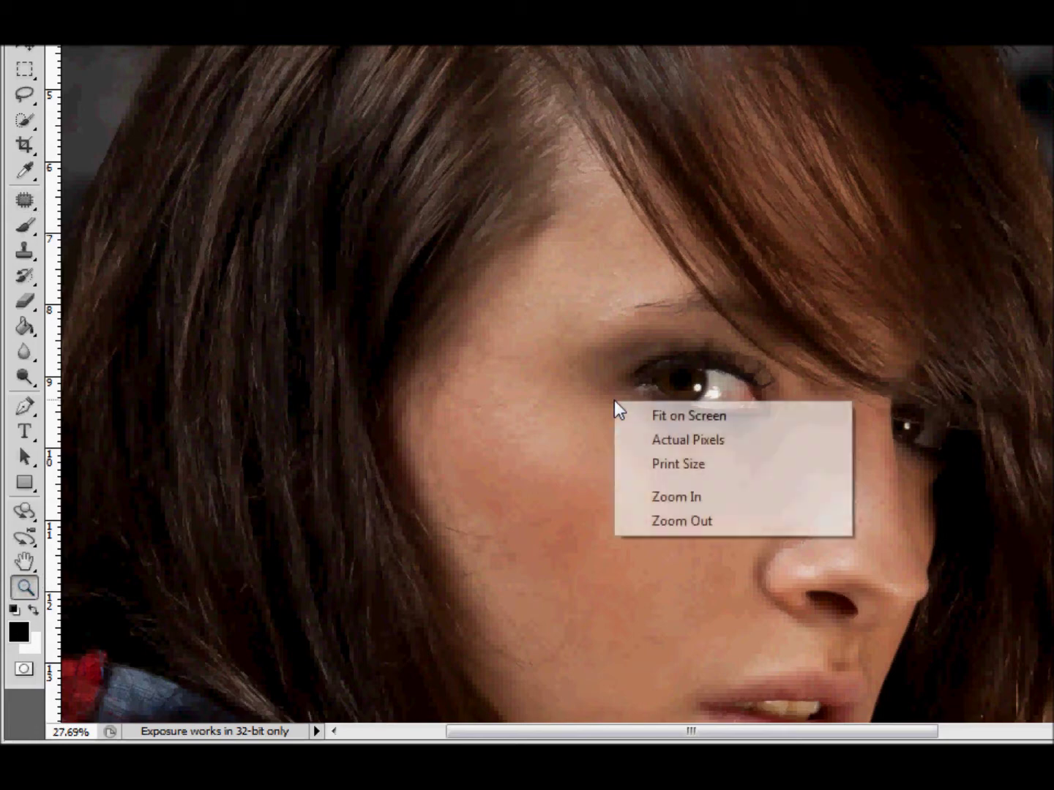
pyautogui.click(702, 415)
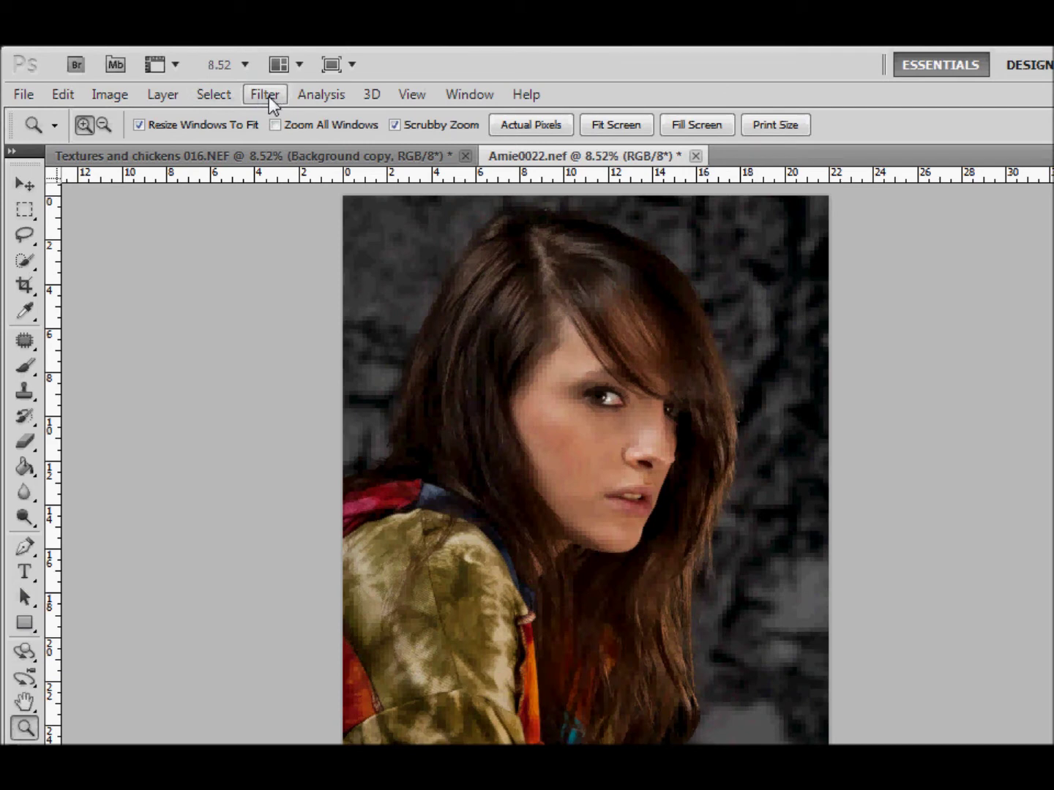
pyautogui.click(261, 92)
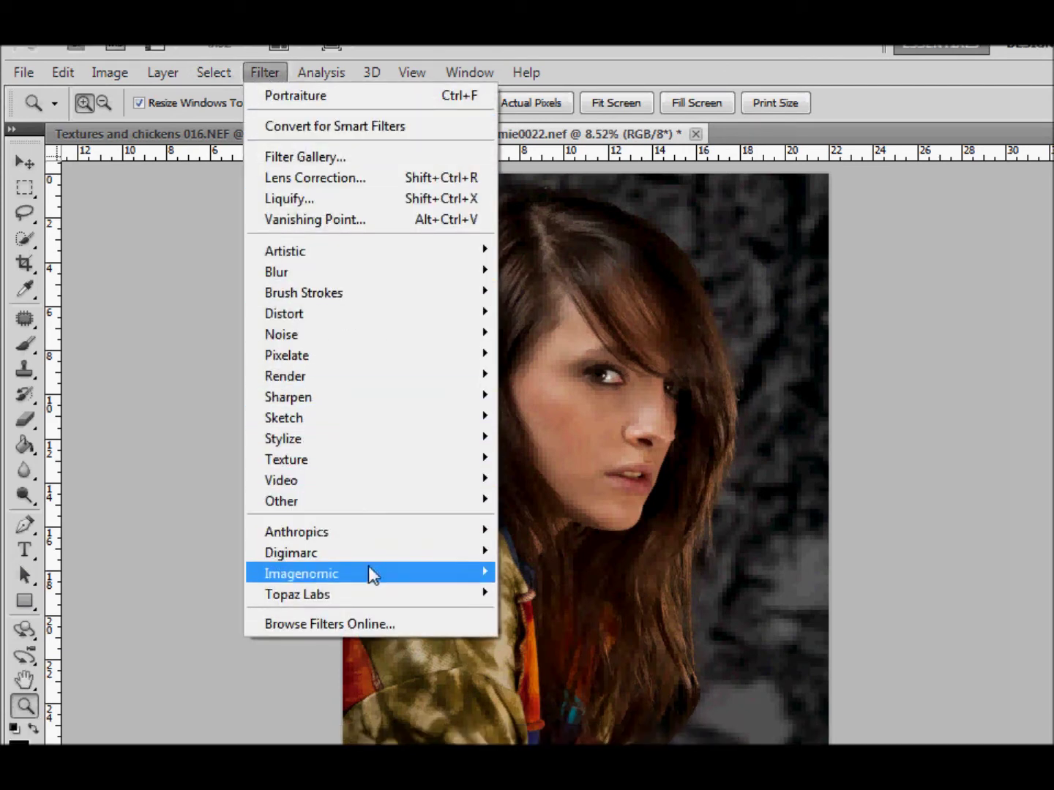
pyautogui.moveTo(355, 596)
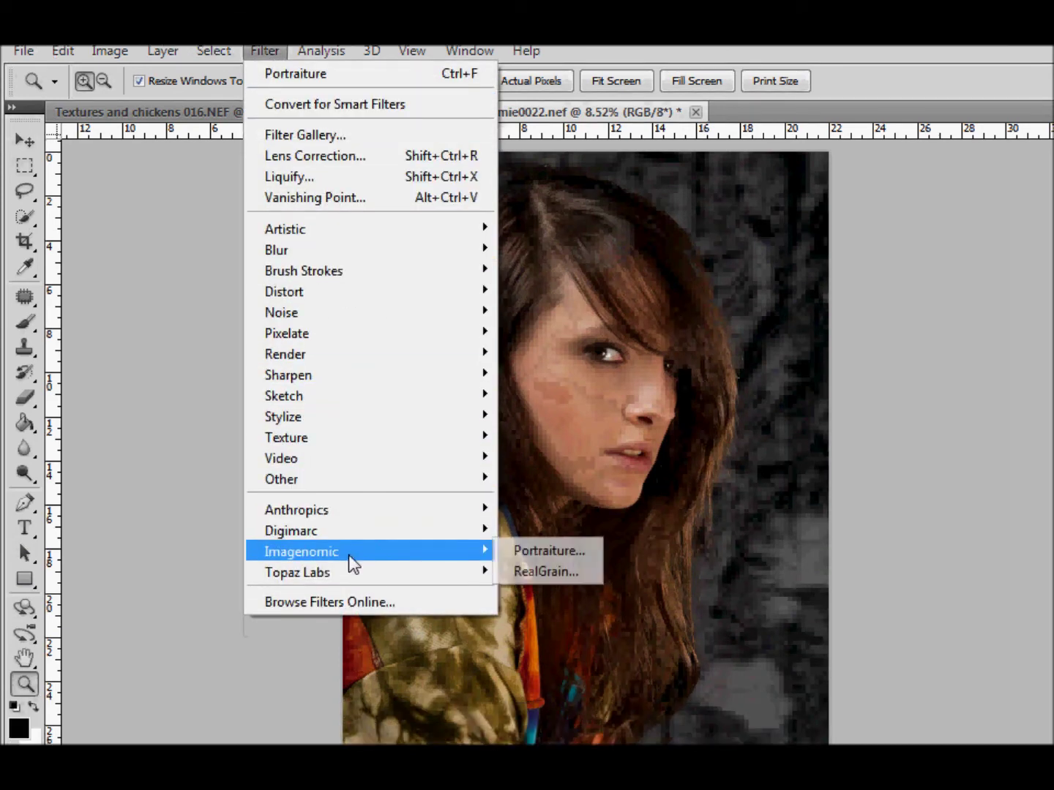
pyautogui.click(532, 553)
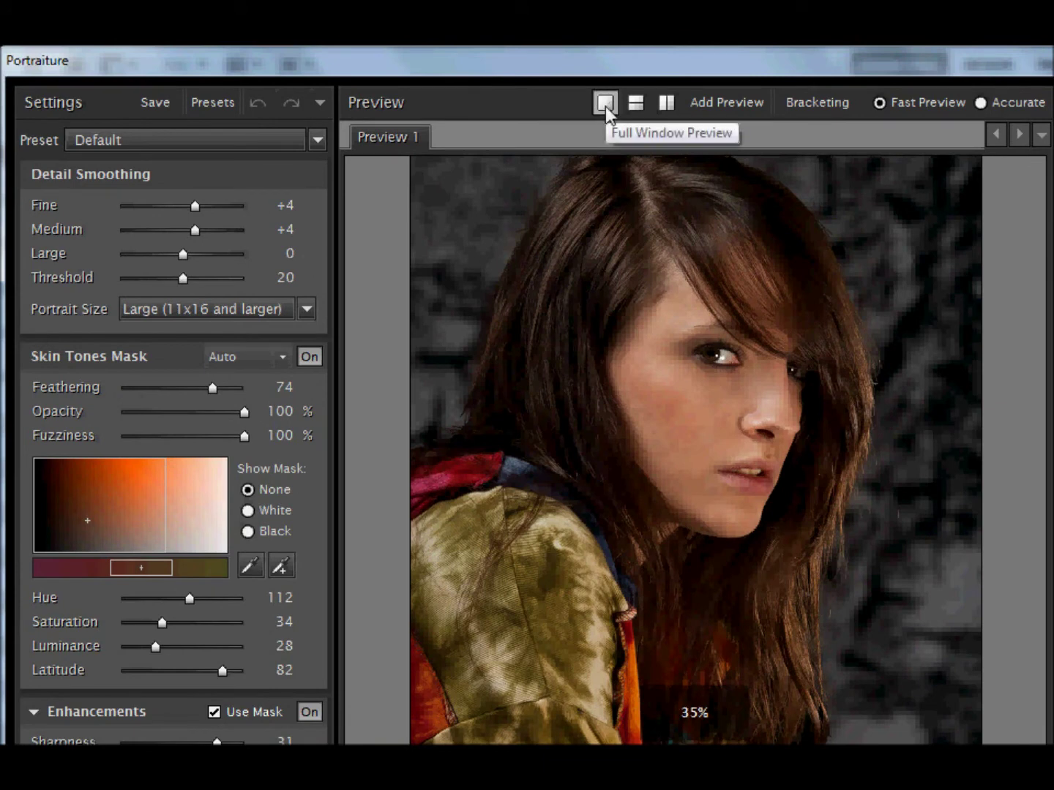
# - Set the Portraiture preview to a side-by-side before/after split centred on the face
pyautogui.click(667, 109)
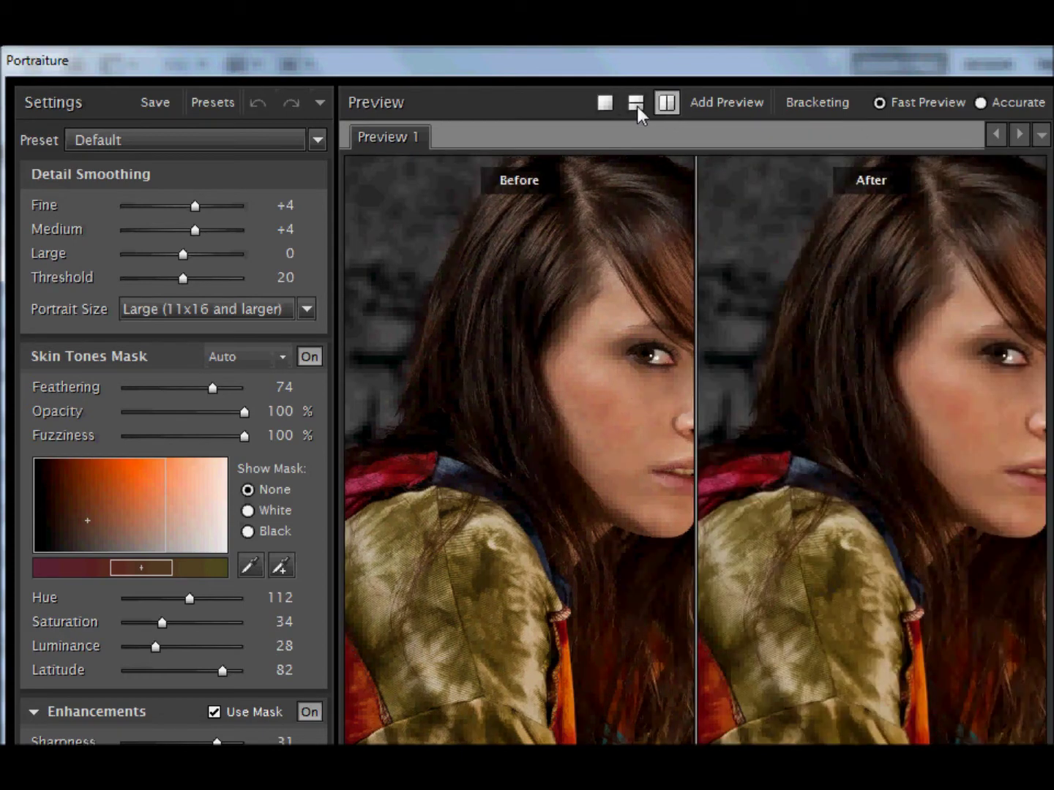
pyautogui.click(637, 107)
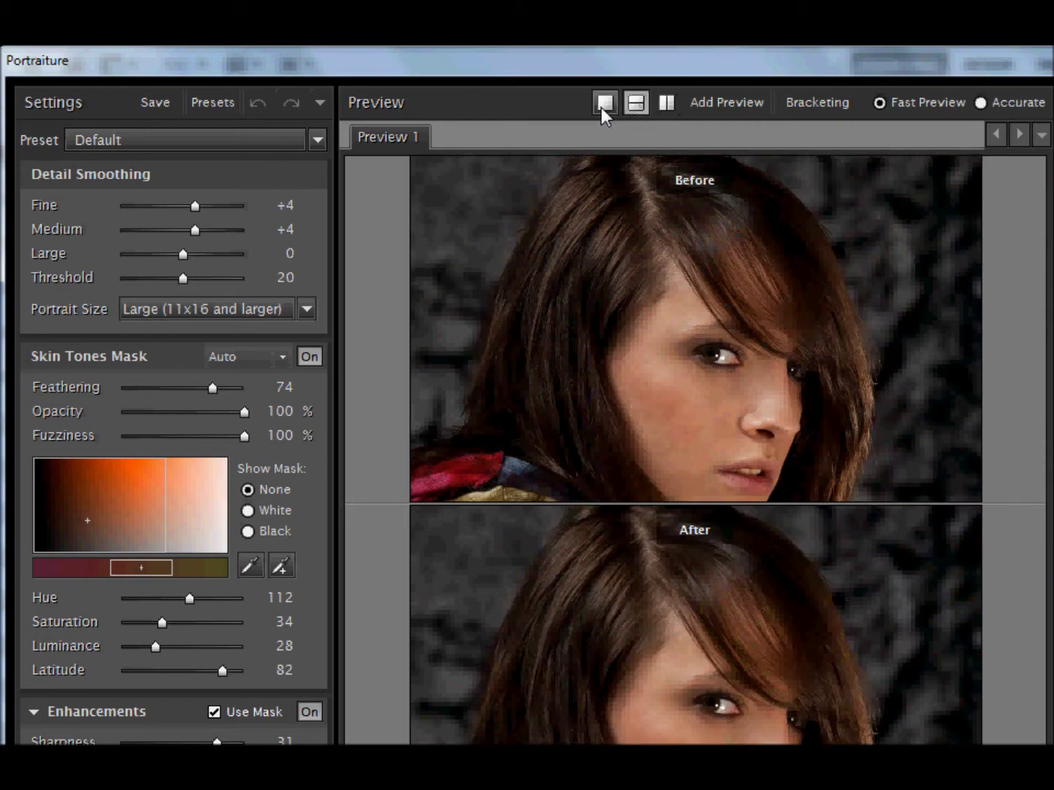
pyautogui.click(603, 106)
pyautogui.click(665, 107)
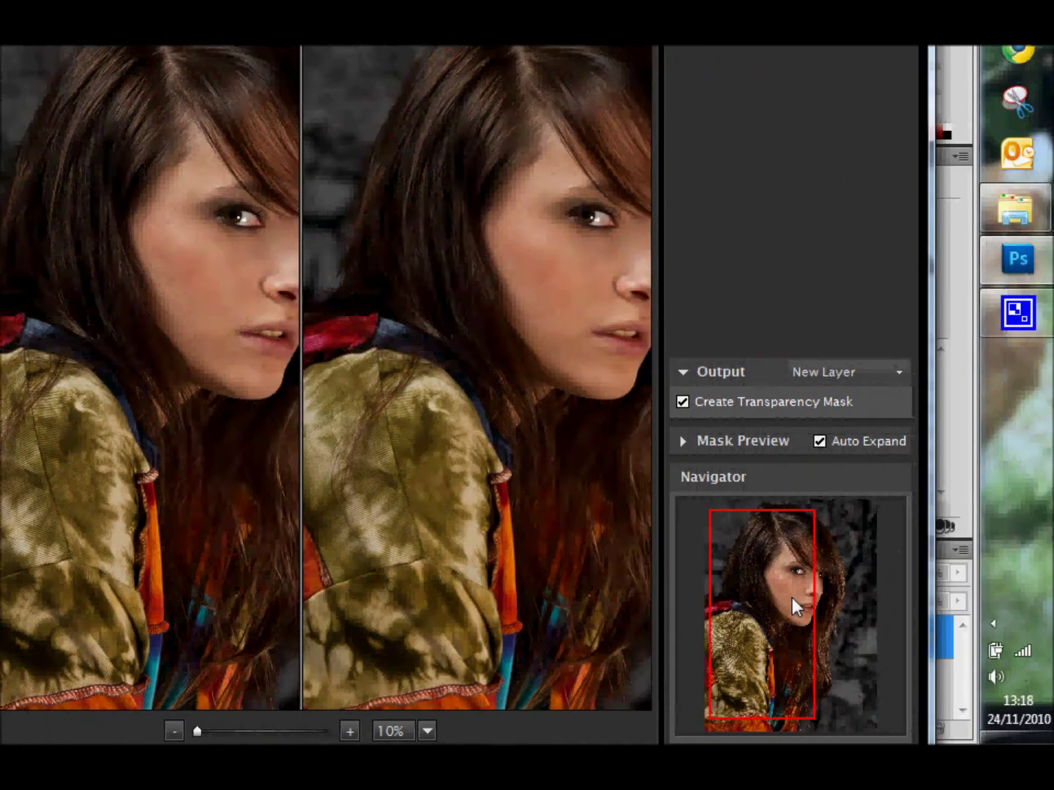
pyautogui.moveTo(792, 600); pyautogui.dragTo(807, 597)
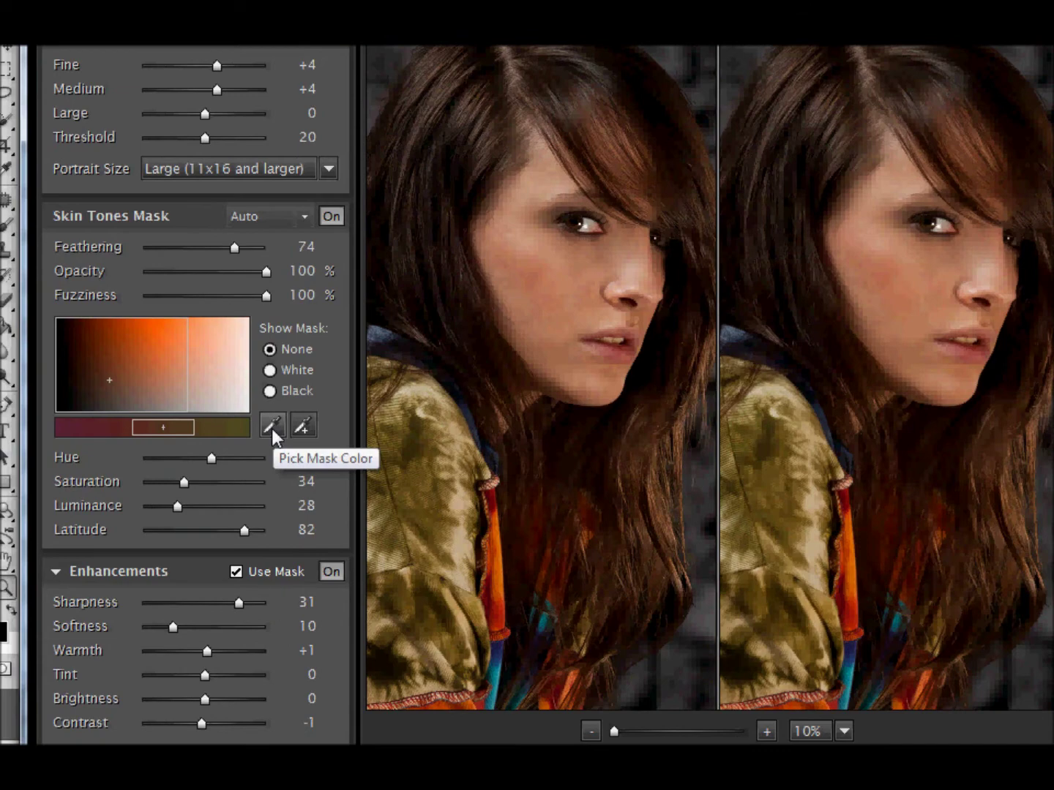
# - Sample facial skin colours for the skin tones mask
pyautogui.click(271, 426)
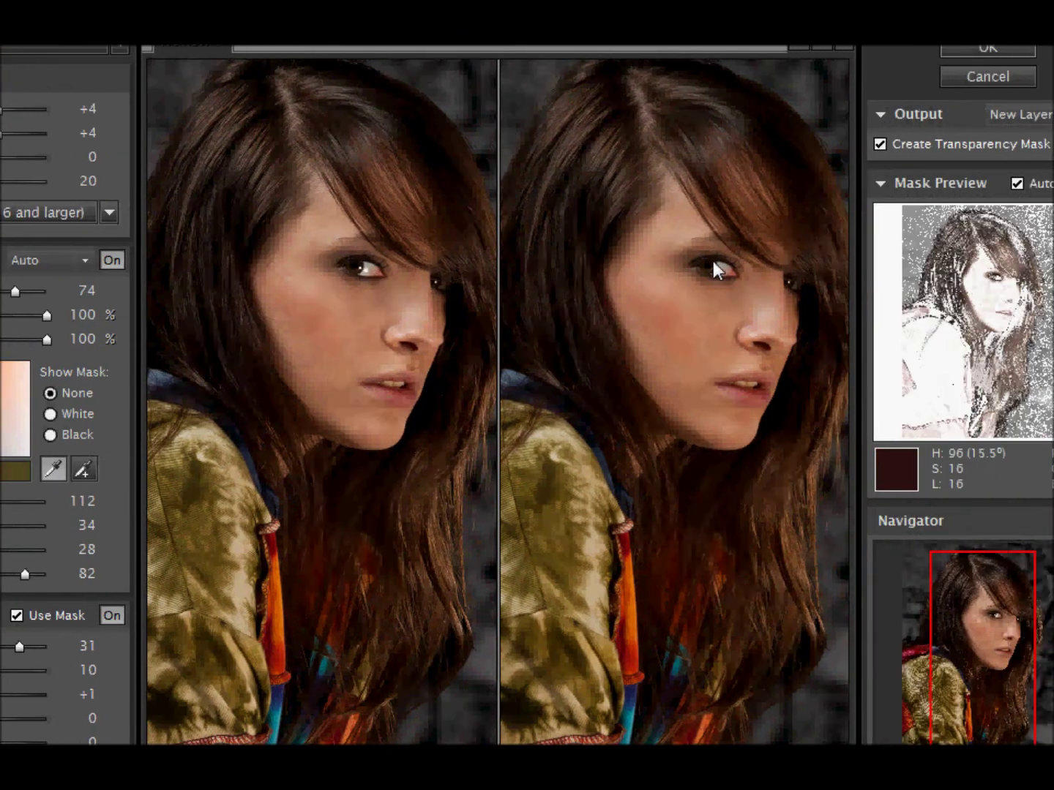
pyautogui.moveTo(713, 262); pyautogui.dragTo(715, 345)
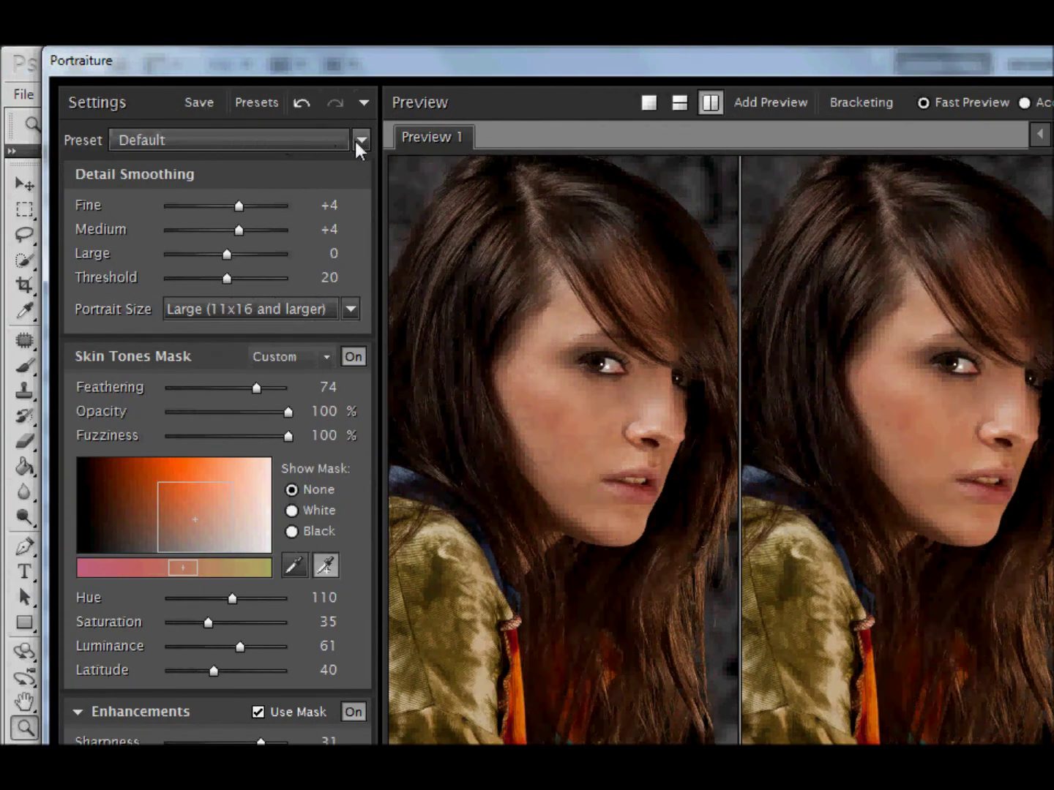
# - Apply the Default preset and inspect the smoothing on the eye and cheek at 25% zoom
pyautogui.click(355, 139)
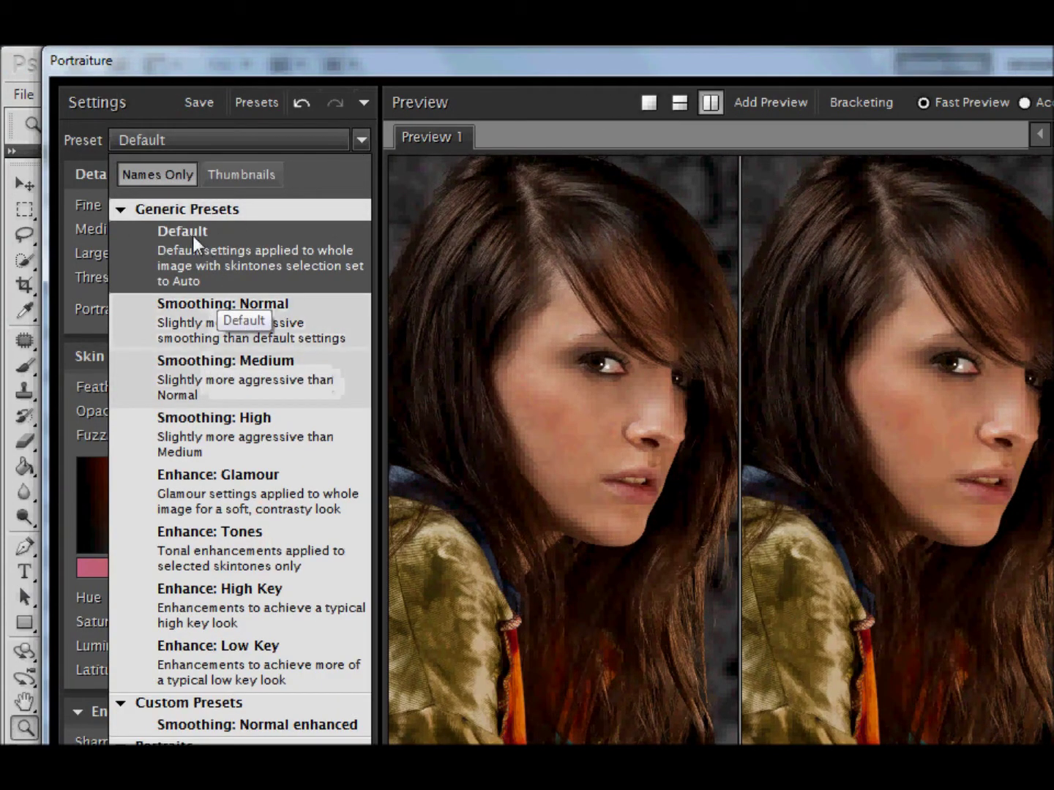
pyautogui.click(189, 231)
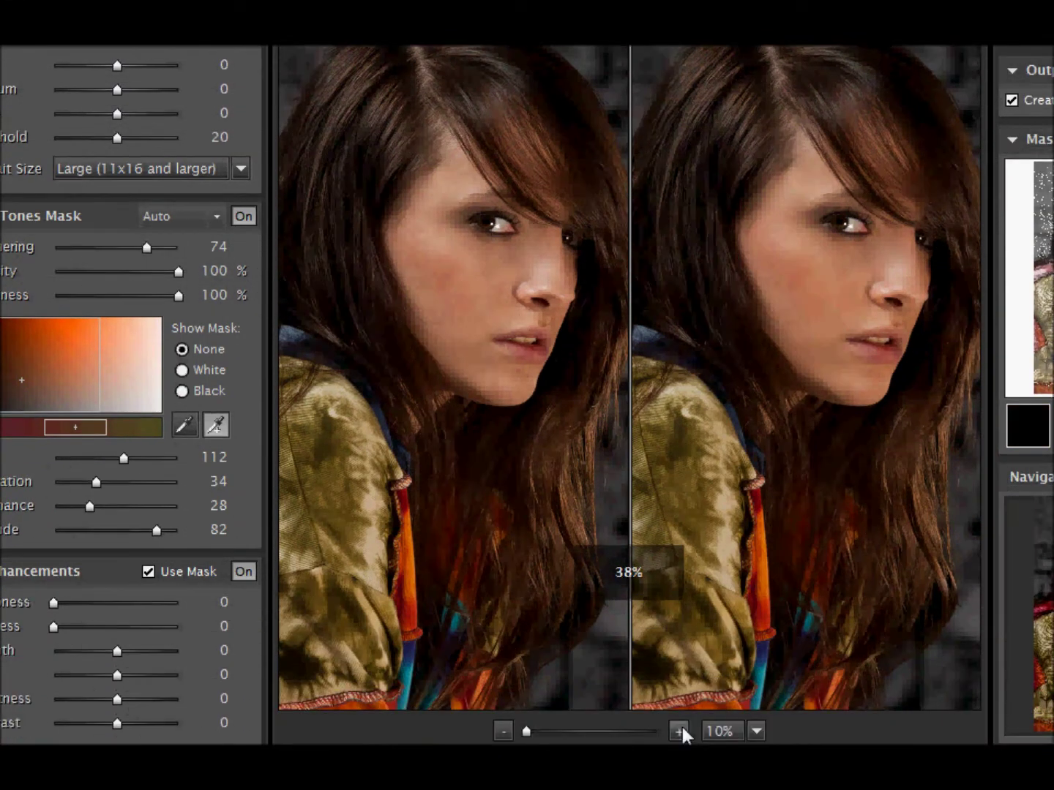
pyautogui.click(679, 732)
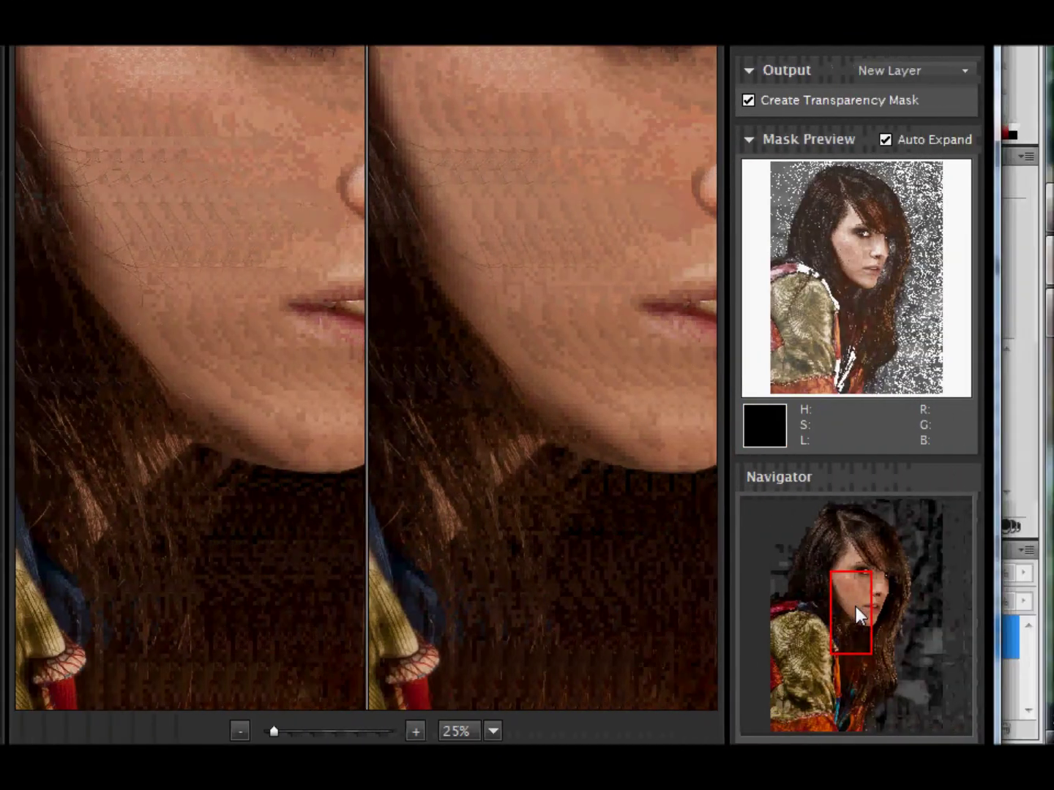
pyautogui.moveTo(855, 607); pyautogui.dragTo(852, 586)
pyautogui.moveTo(790, 581); pyautogui.dragTo(792, 582)
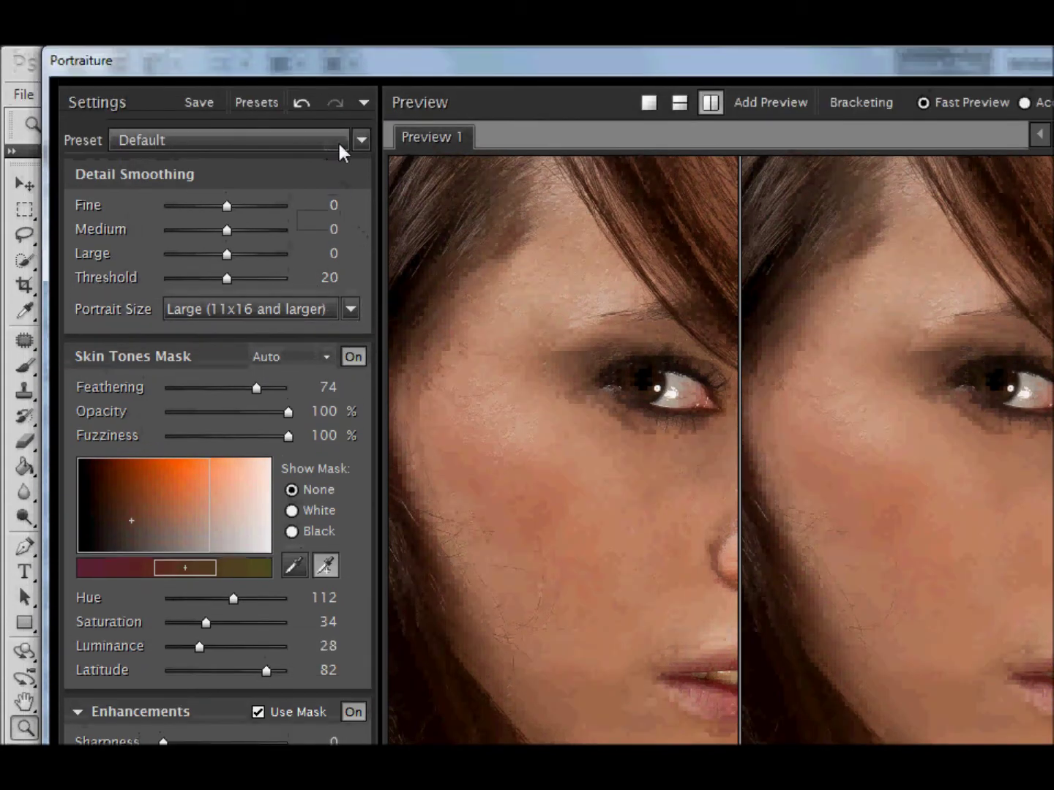
# - Try the Smoothing: High preset and inspect its effect on the eye and cheek at 50% zoom
pyautogui.click(362, 140)
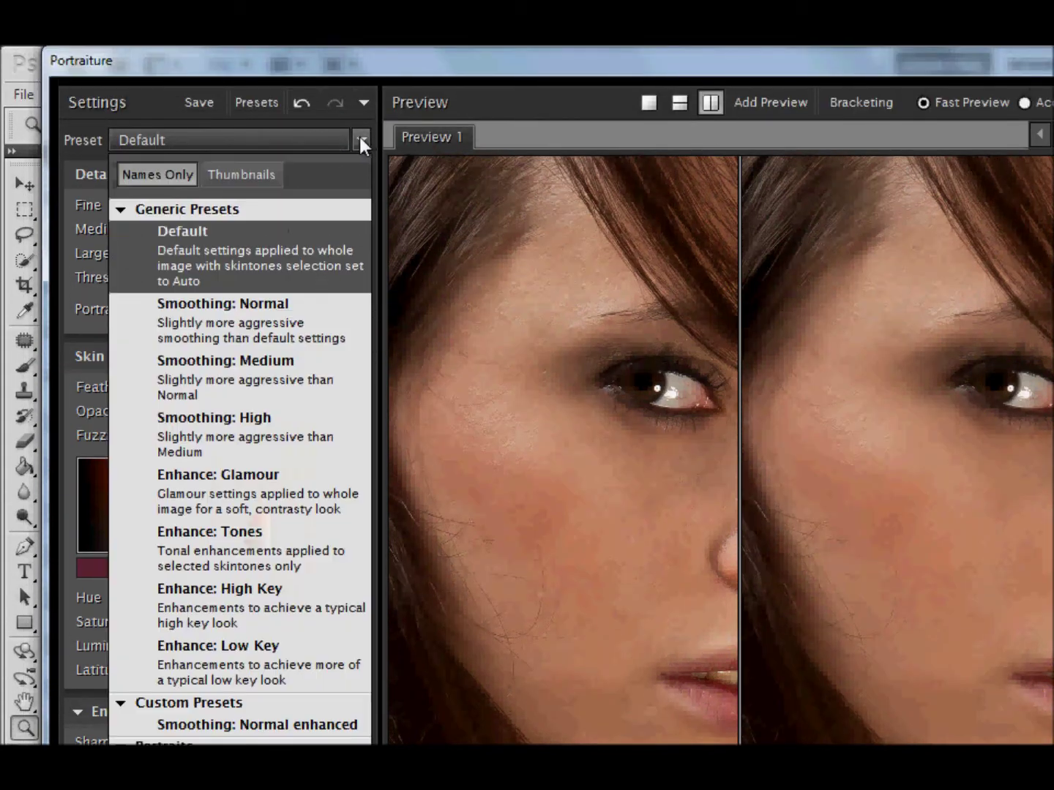
pyautogui.click(223, 419)
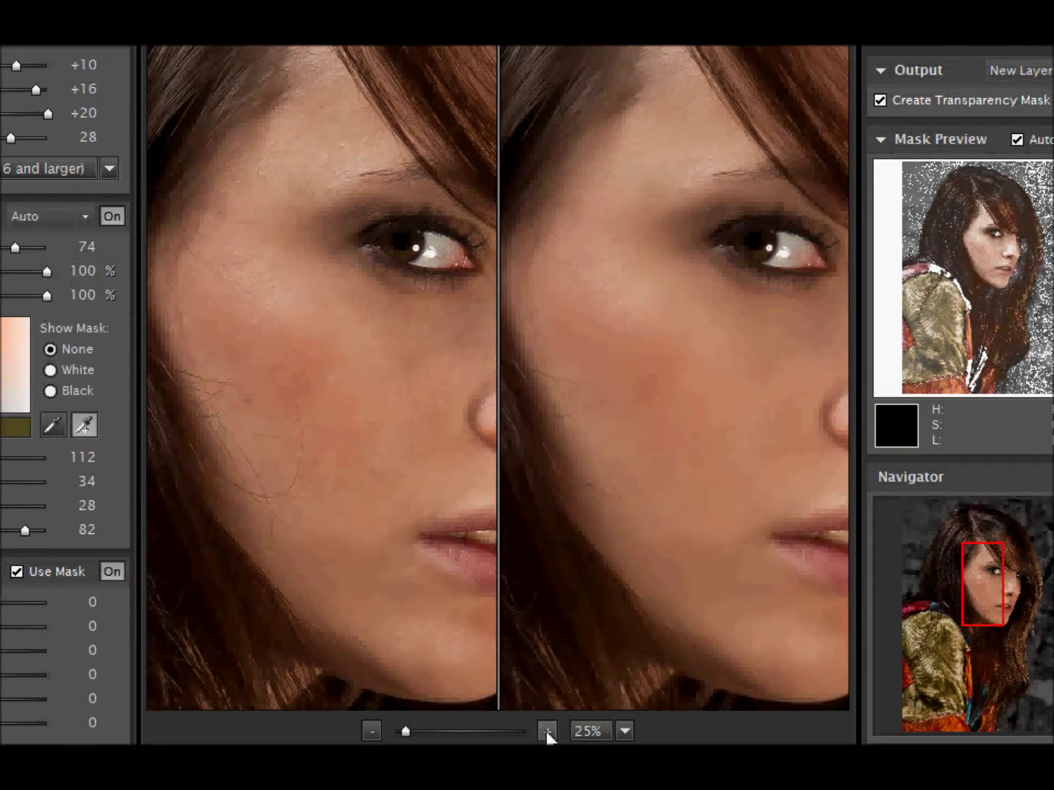
pyautogui.click(548, 732)
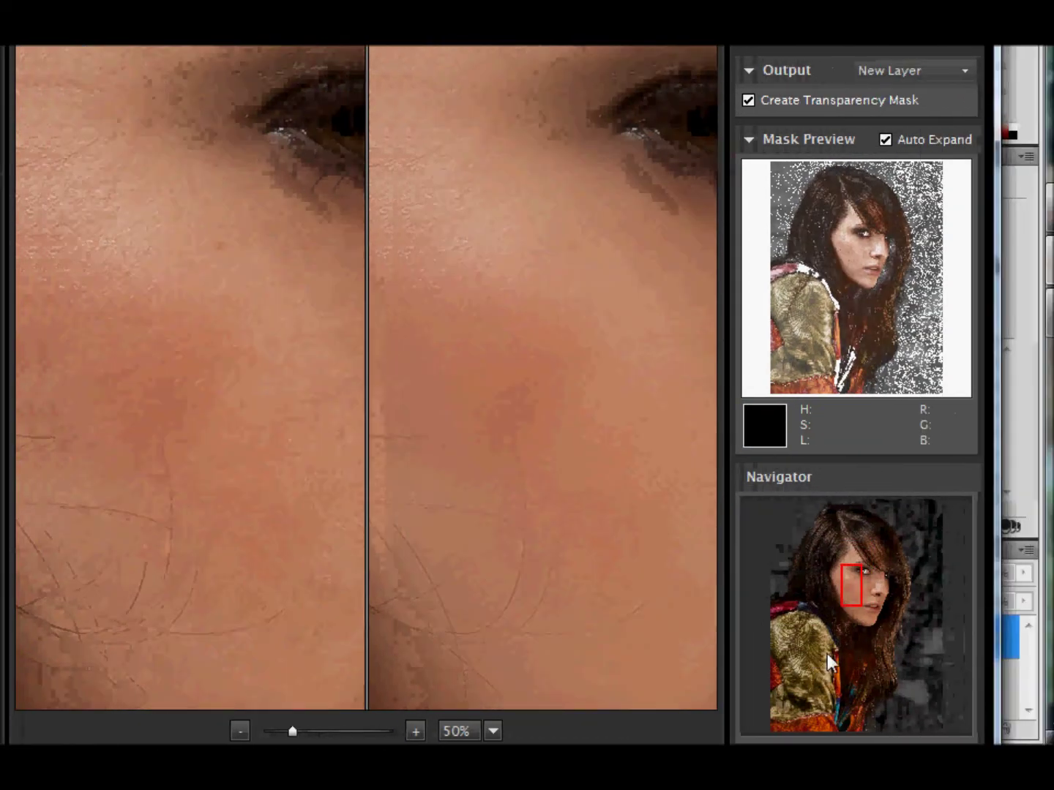
pyautogui.moveTo(879, 588); pyautogui.dragTo(867, 577)
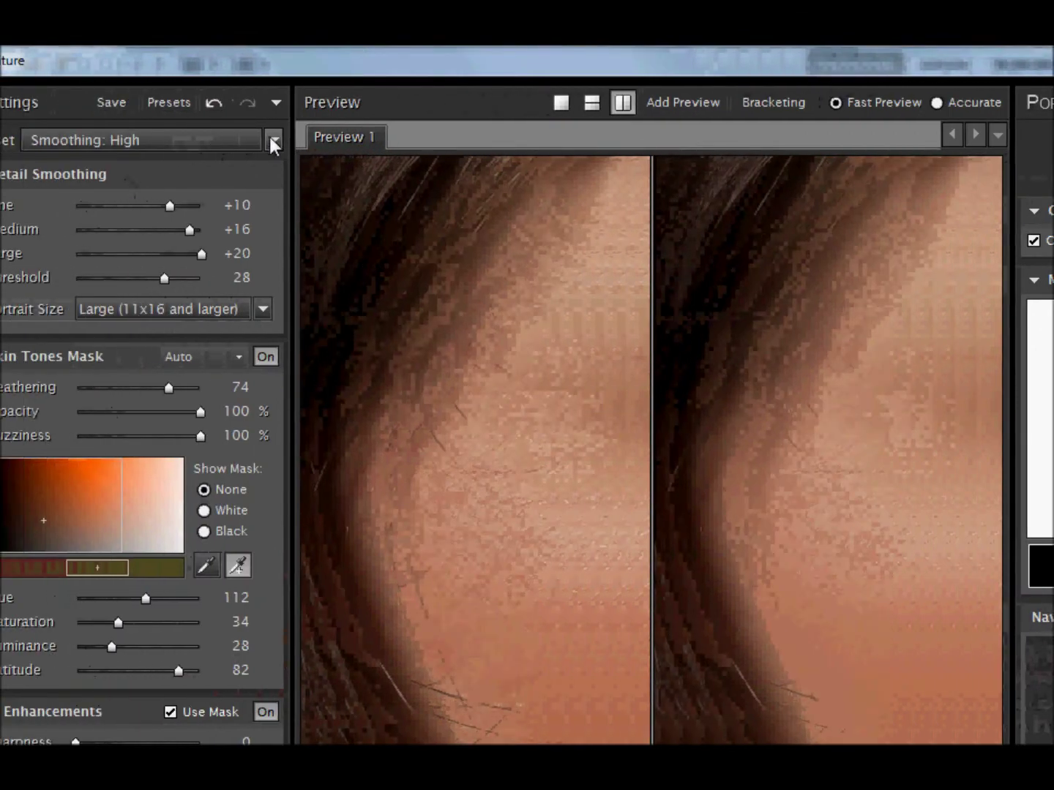
# - Reapply the Default preset and compare the smoothing on the cheek, eye and nose
pyautogui.click(274, 141)
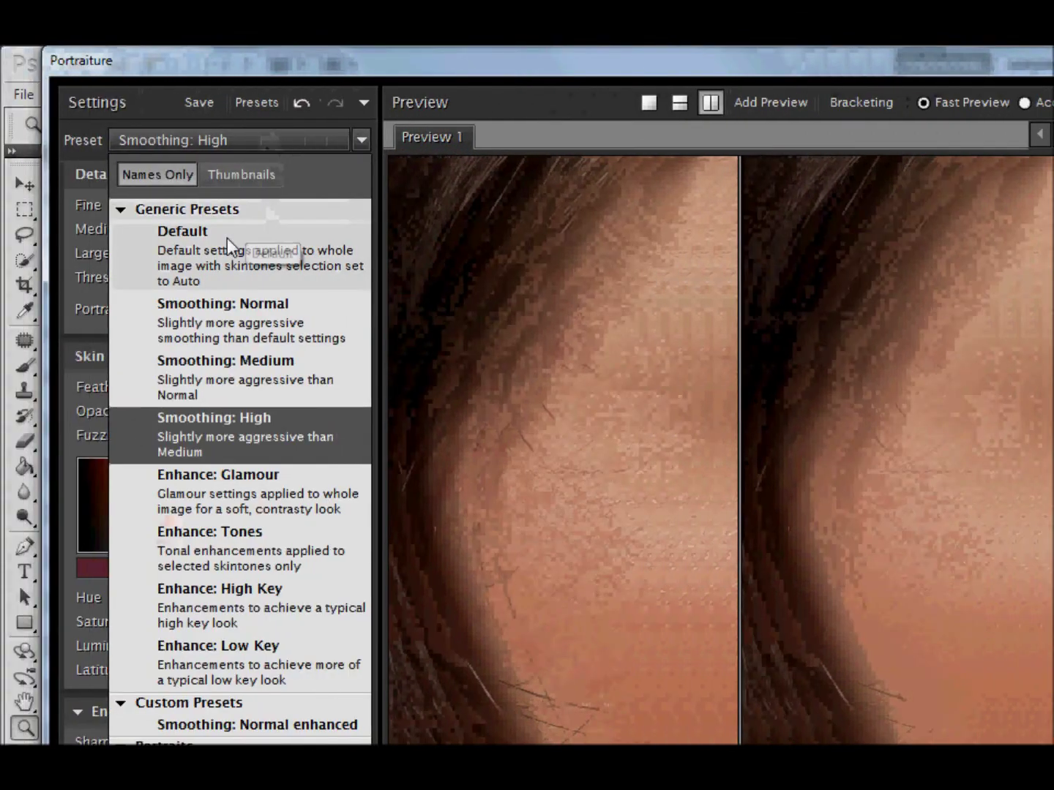
pyautogui.click(138, 242)
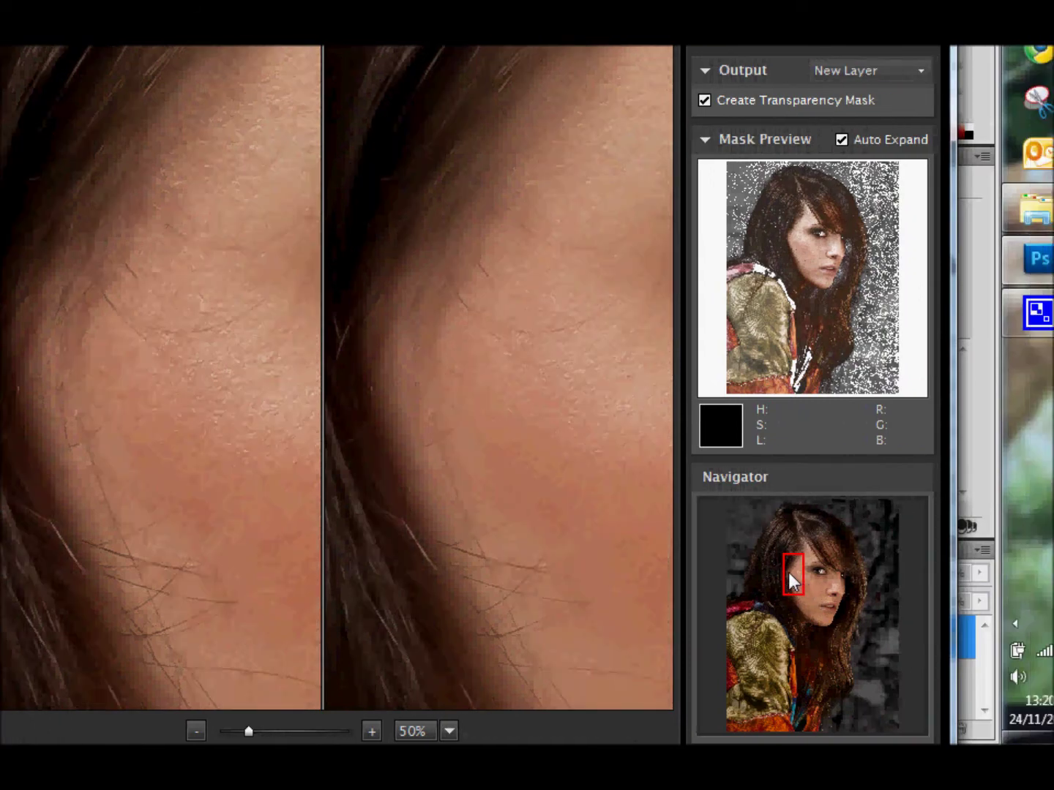
pyautogui.moveTo(859, 574); pyautogui.dragTo(884, 585)
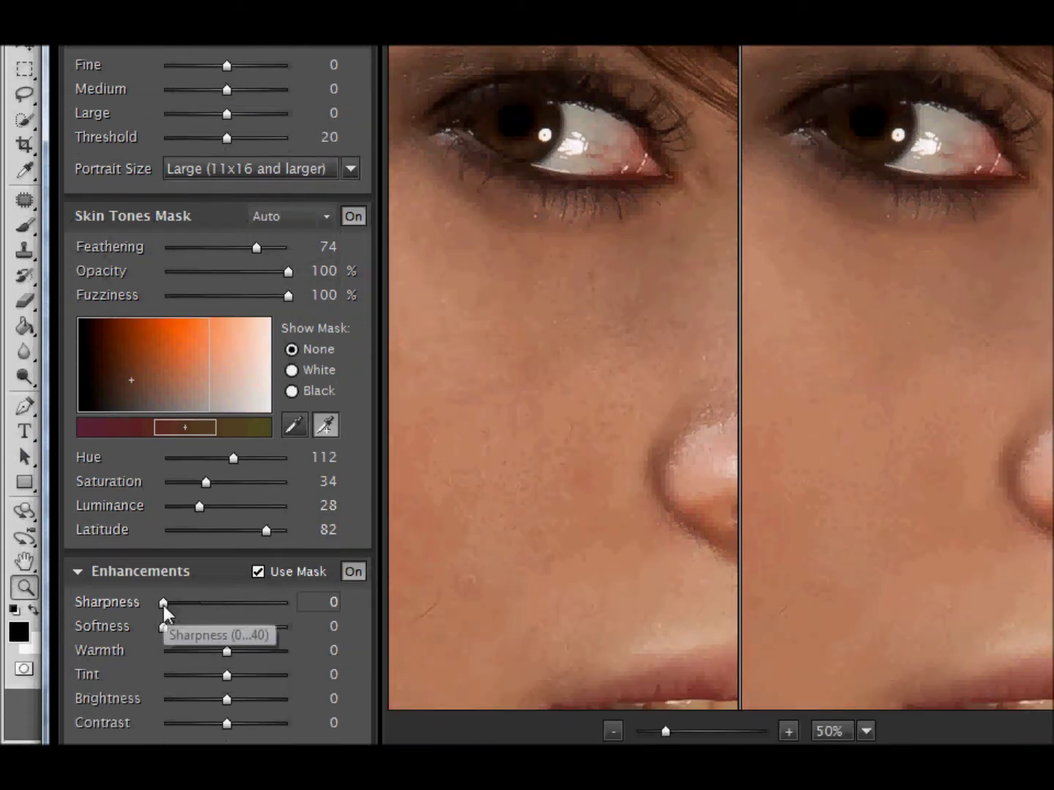
# - Set the Sharpness enhancement to 28 and Warmth to +1
pyautogui.moveTo(163, 605); pyautogui.dragTo(252, 611)
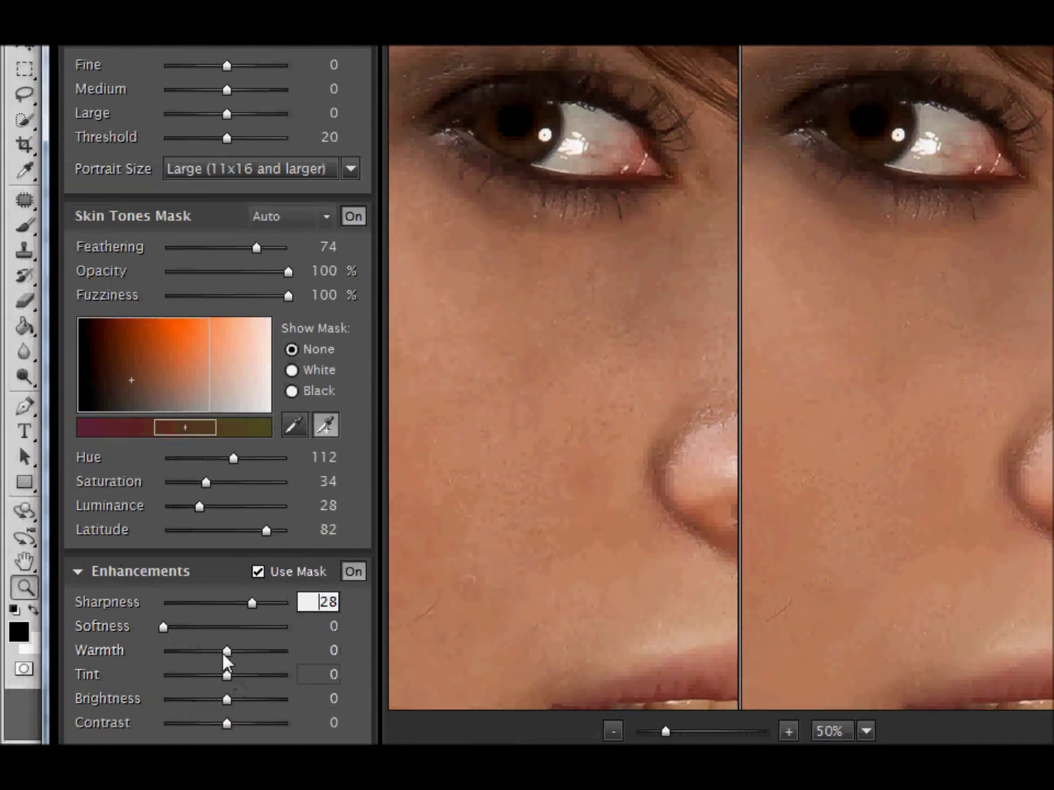
pyautogui.moveTo(225, 654); pyautogui.dragTo(229, 655)
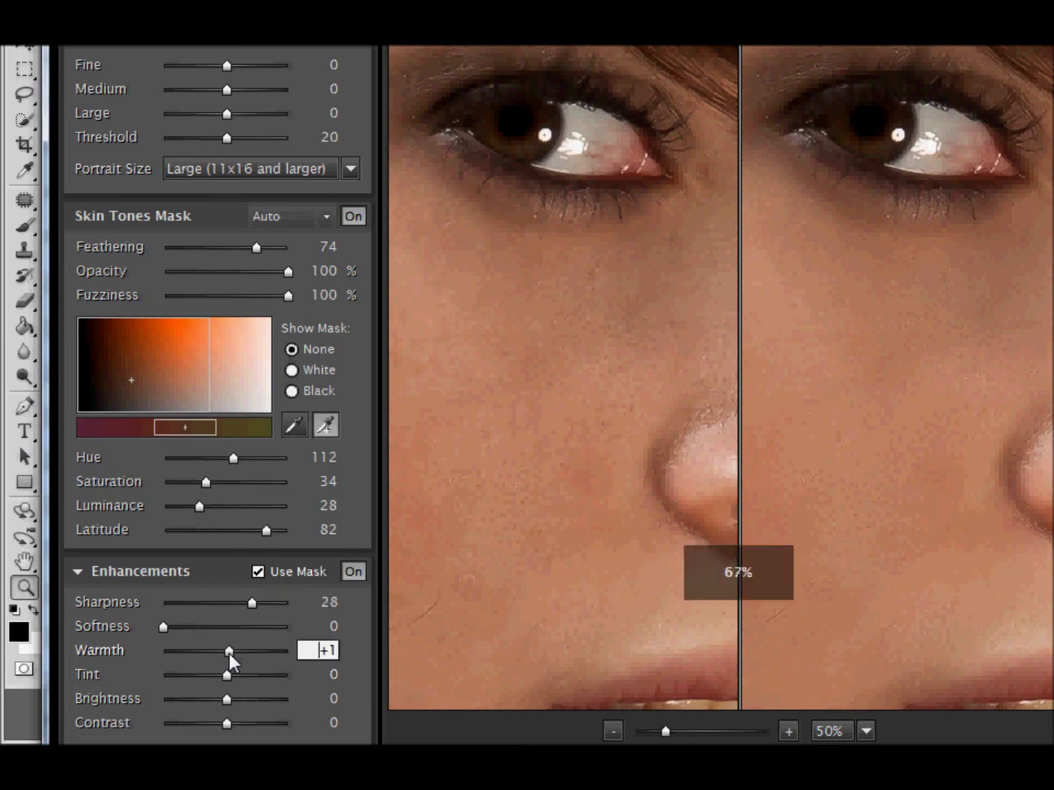
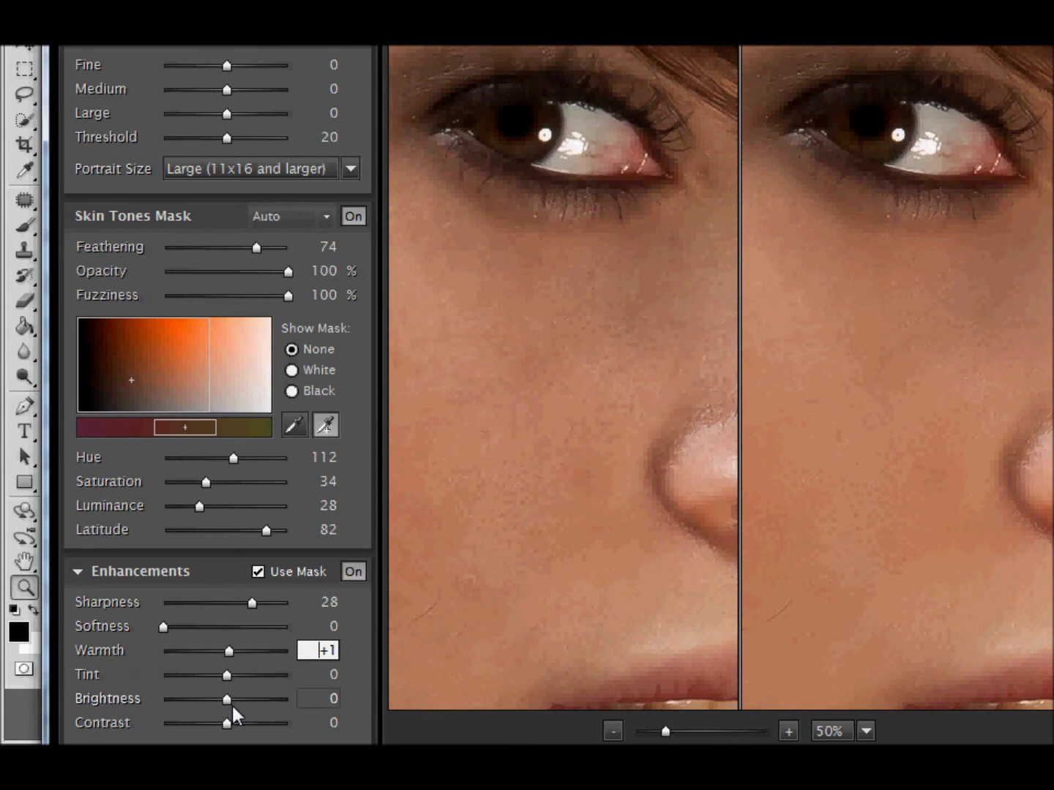
# - Try the Brightness enhancement at +20 and +11 on the whole portrait at 10% zoom, and return it to 0
pyautogui.click(612, 730)
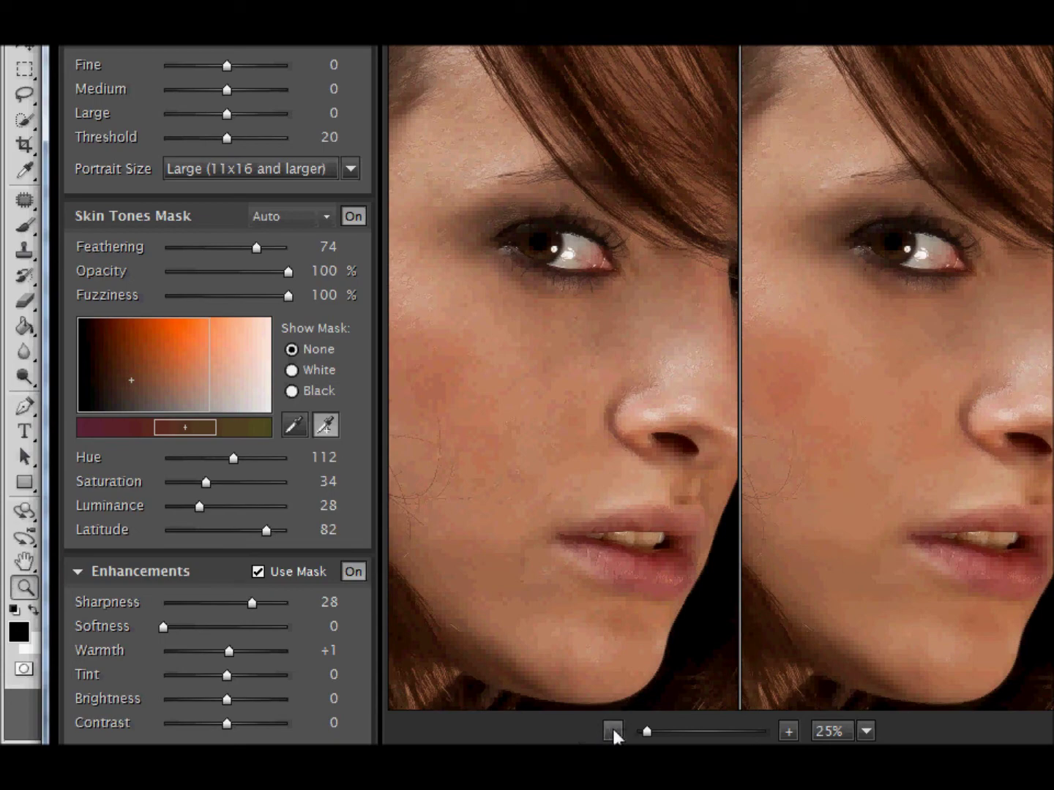
pyautogui.click(612, 731)
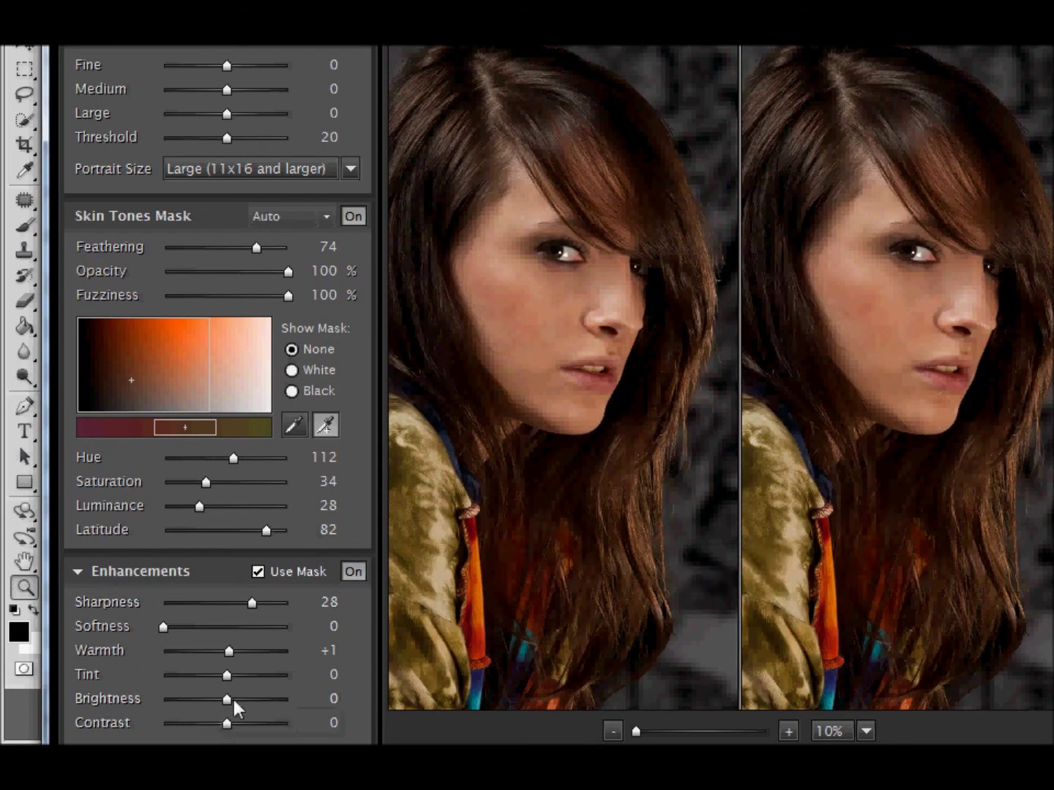
pyautogui.moveTo(227, 701); pyautogui.dragTo(290, 708)
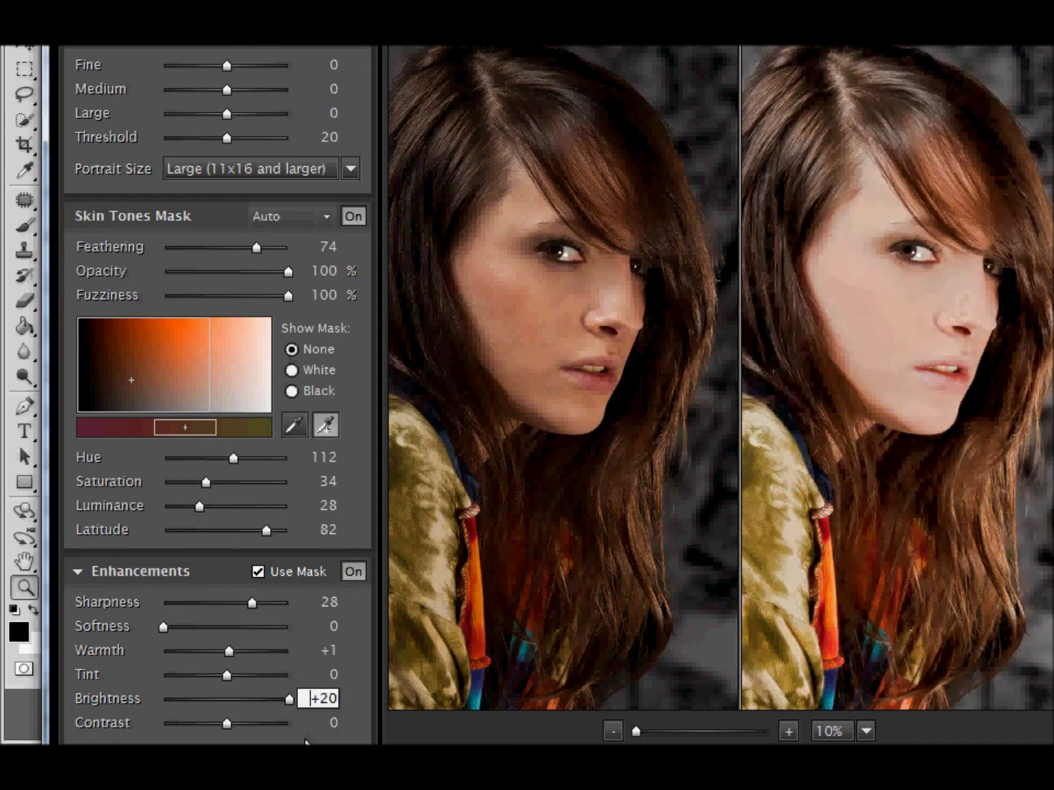
pyautogui.moveTo(289, 700); pyautogui.dragTo(260, 700)
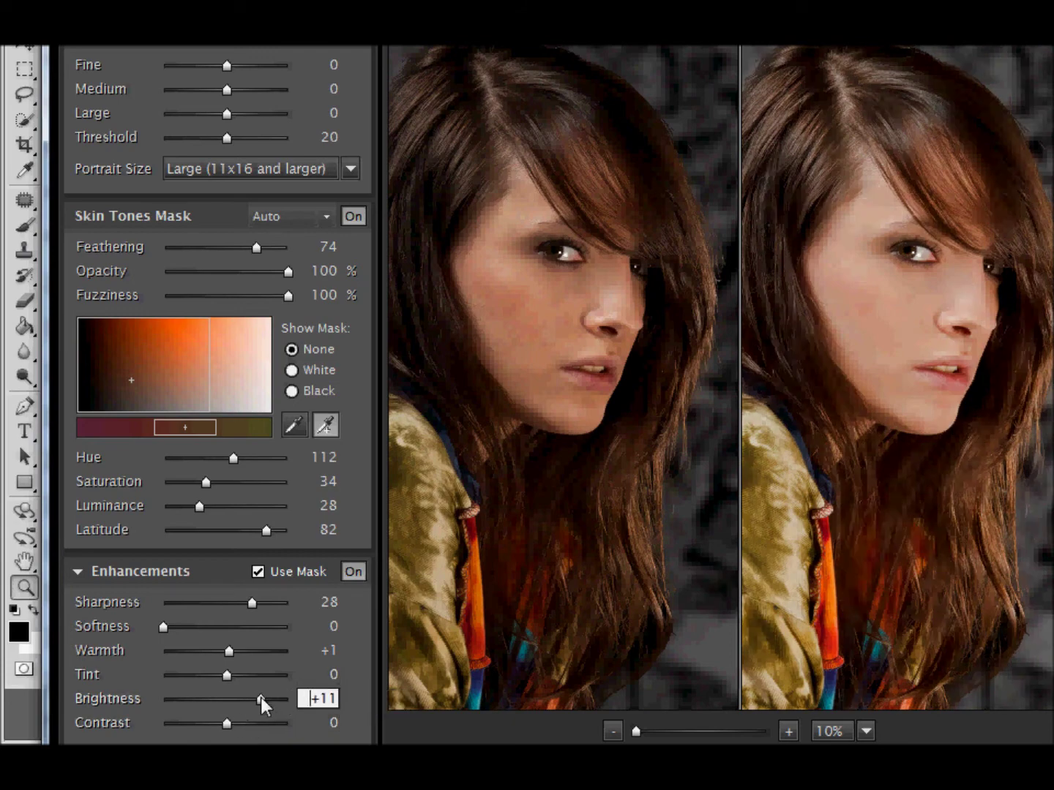
pyautogui.moveTo(261, 697); pyautogui.dragTo(225, 703)
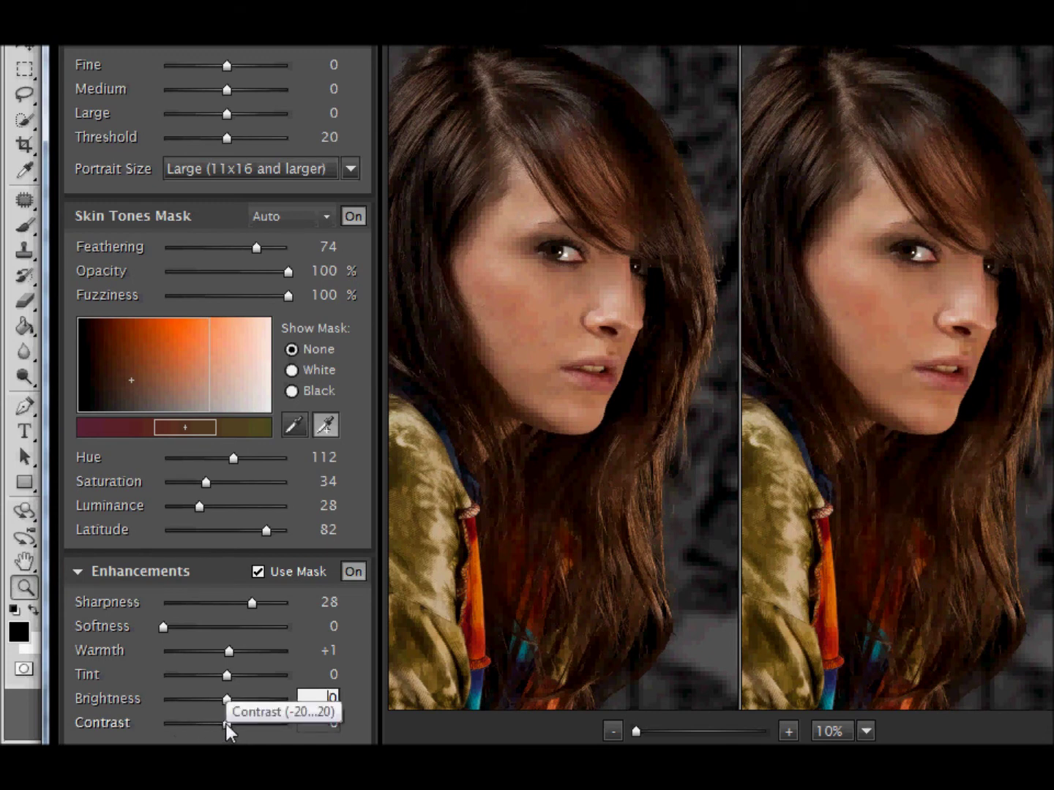
# - Try the Contrast enhancement at -20, settle it at -2, and raise Brightness very slightly
pyautogui.moveTo(226, 723); pyautogui.dragTo(150, 720)
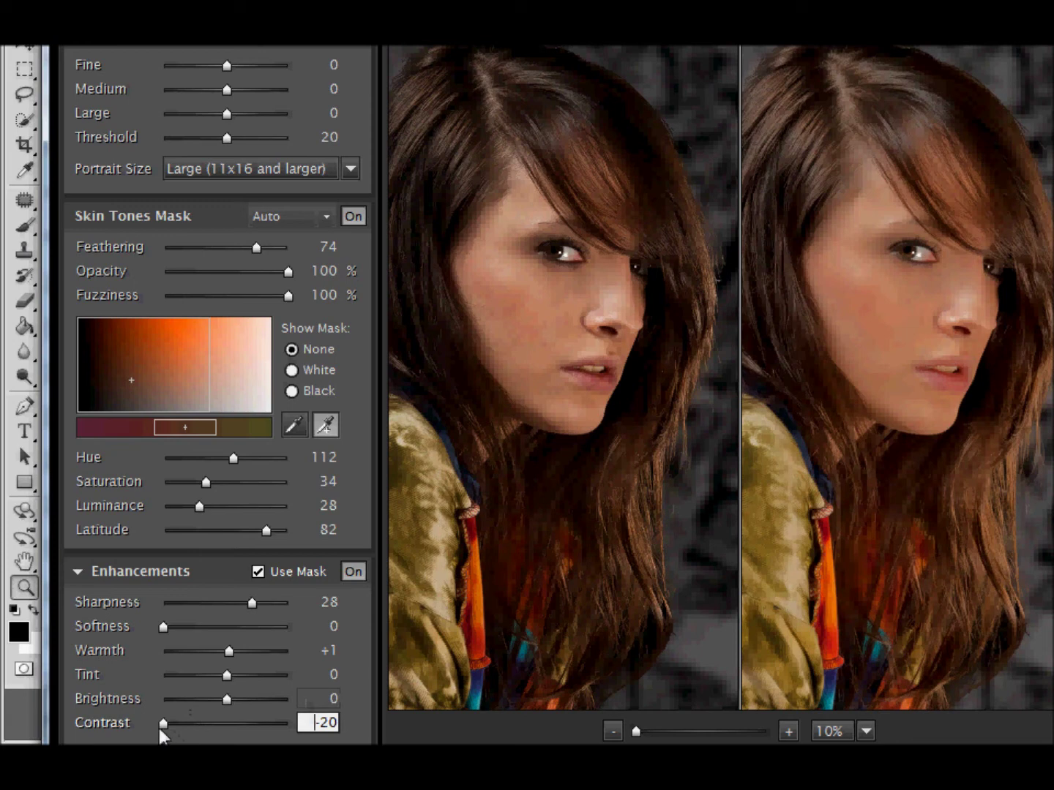
pyautogui.moveTo(163, 727); pyautogui.dragTo(221, 738)
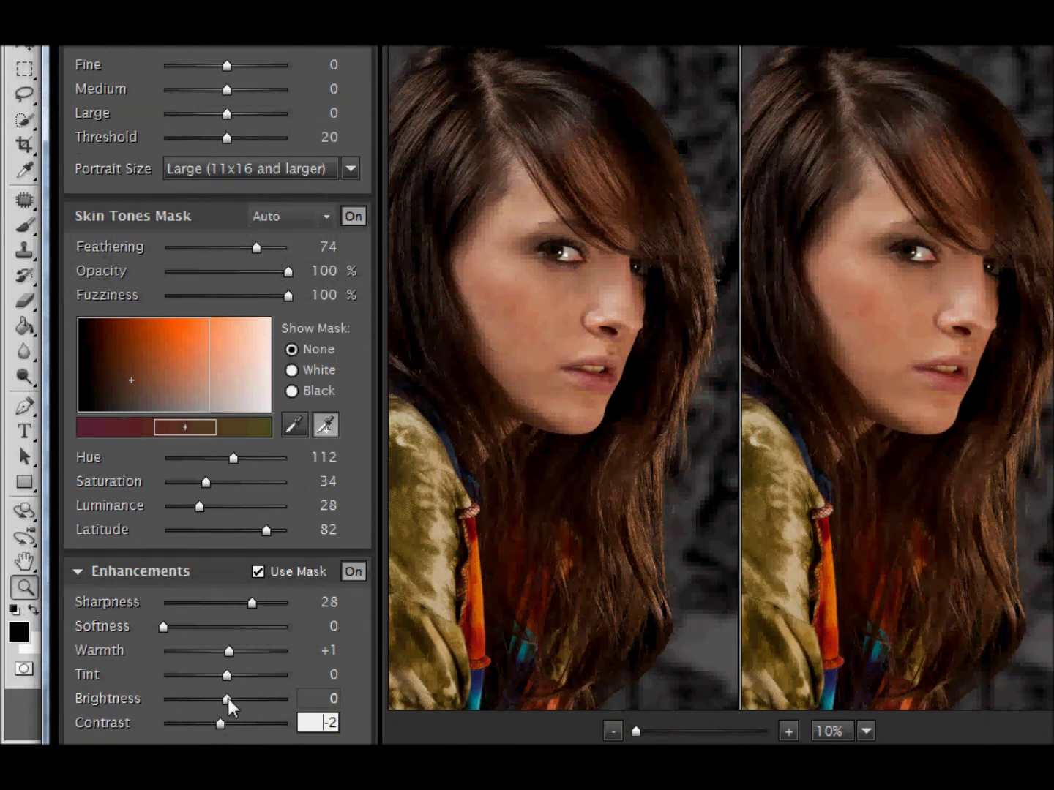
pyautogui.moveTo(227, 698); pyautogui.dragTo(230, 698)
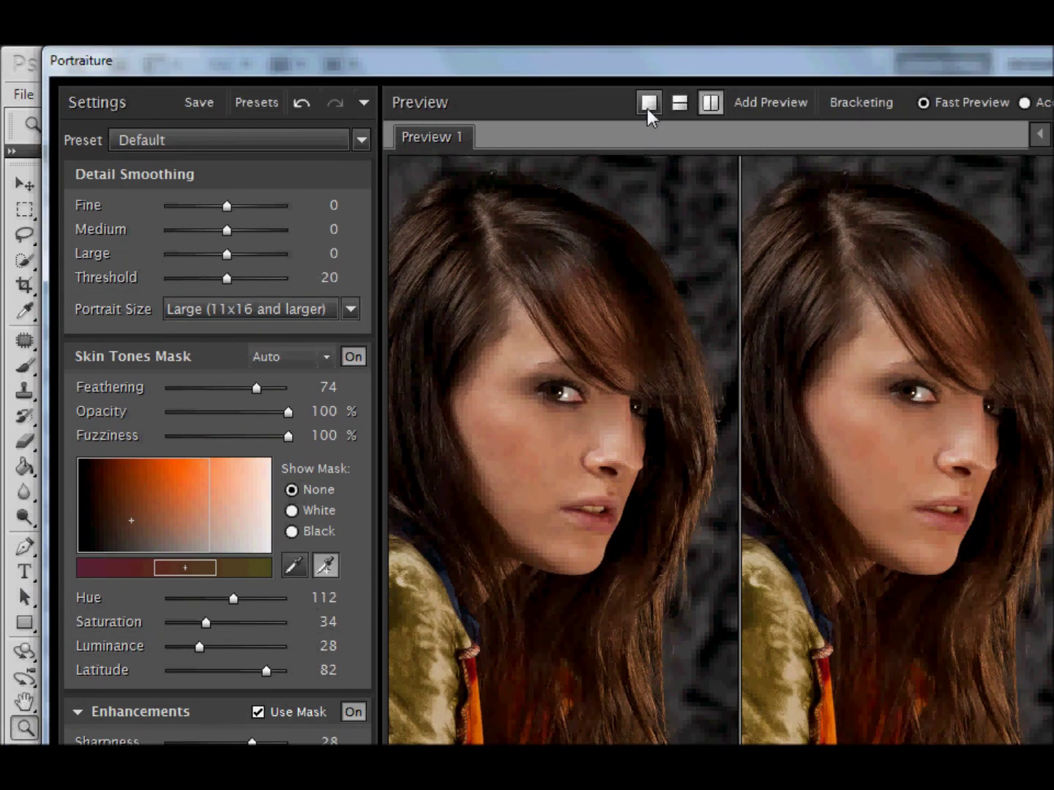
# - Apply the Portraiture filter after checking the result in a single-image preview, and inspect the smoothed face in the document
pyautogui.click(649, 103)
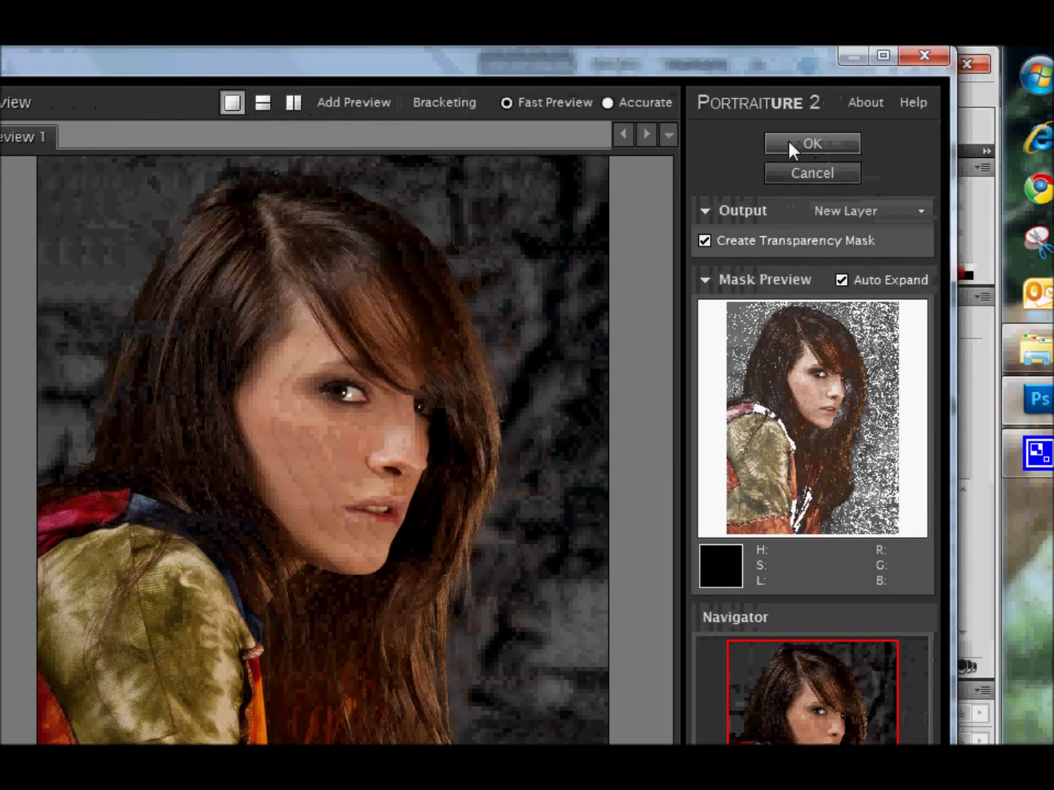
pyautogui.click(789, 141)
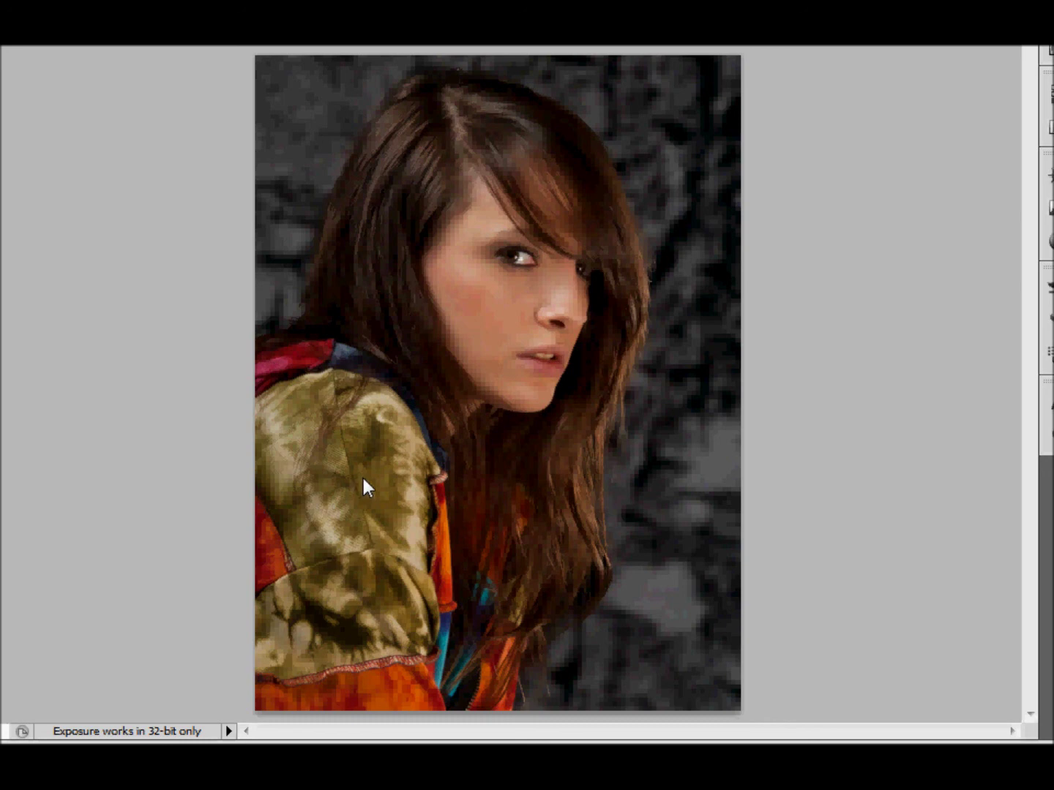
pyautogui.moveTo(534, 313); pyautogui.dragTo(615, 410)
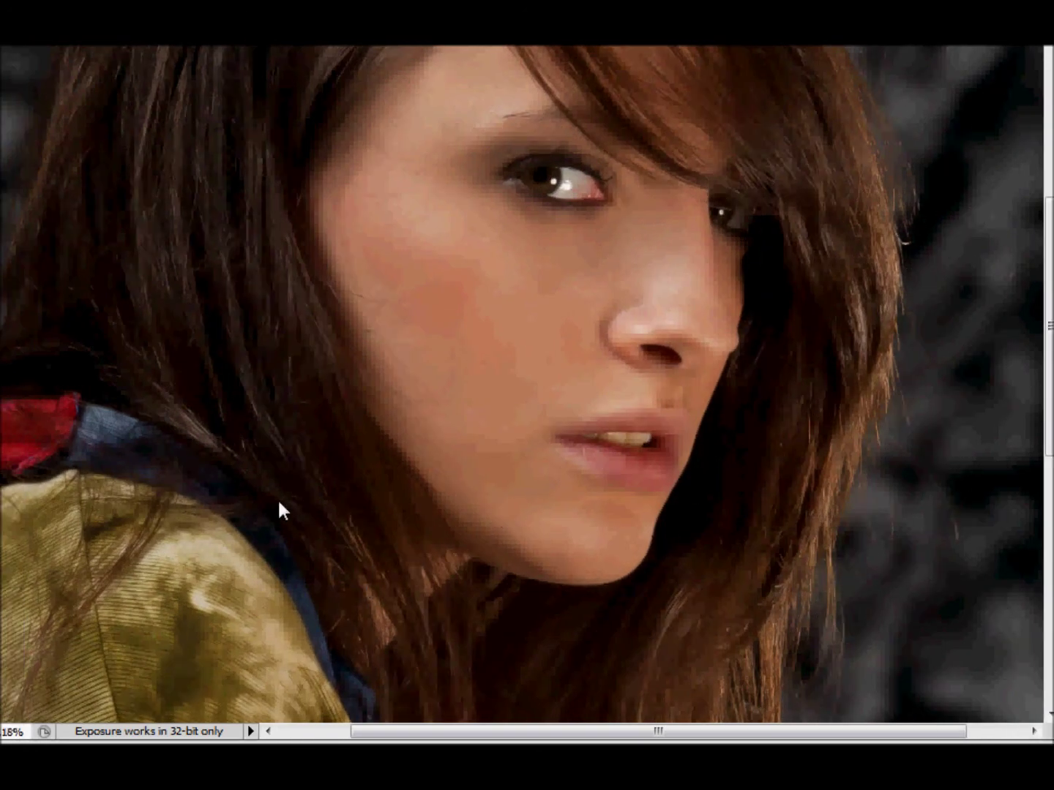
pyautogui.moveTo(616, 511); pyautogui.dragTo(523, 297)
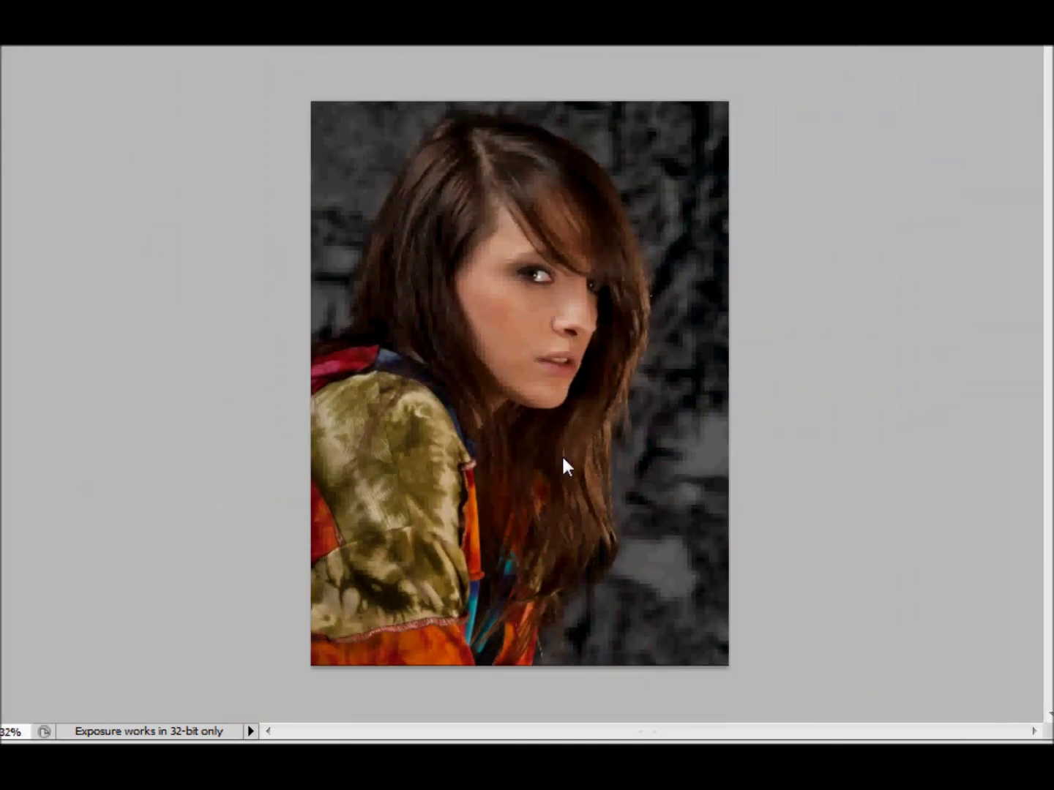